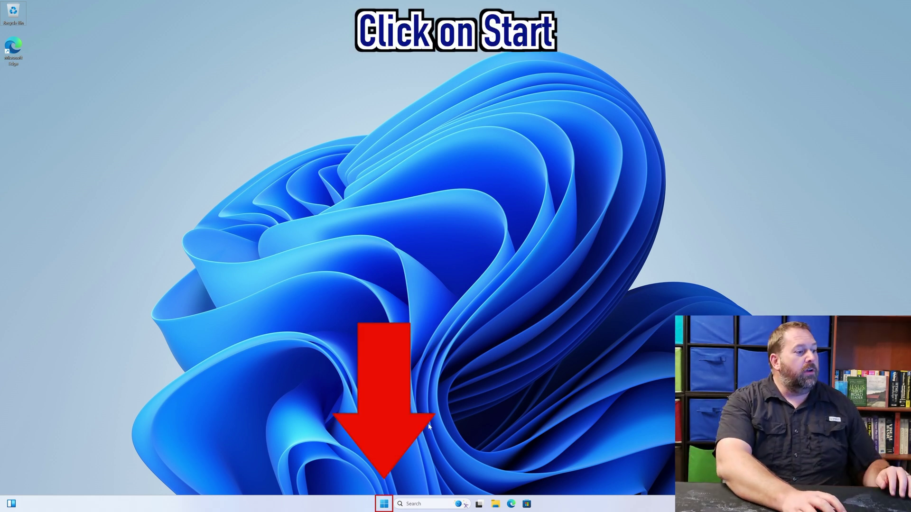
Launch netplwiz as administrator, then cancel the User Accounts dialog without changes.
left_click(385, 504)
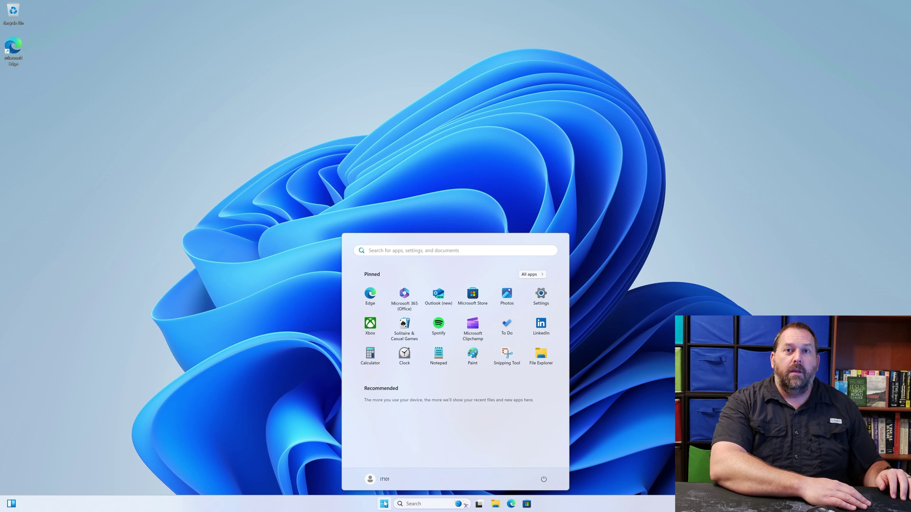
type("netp")
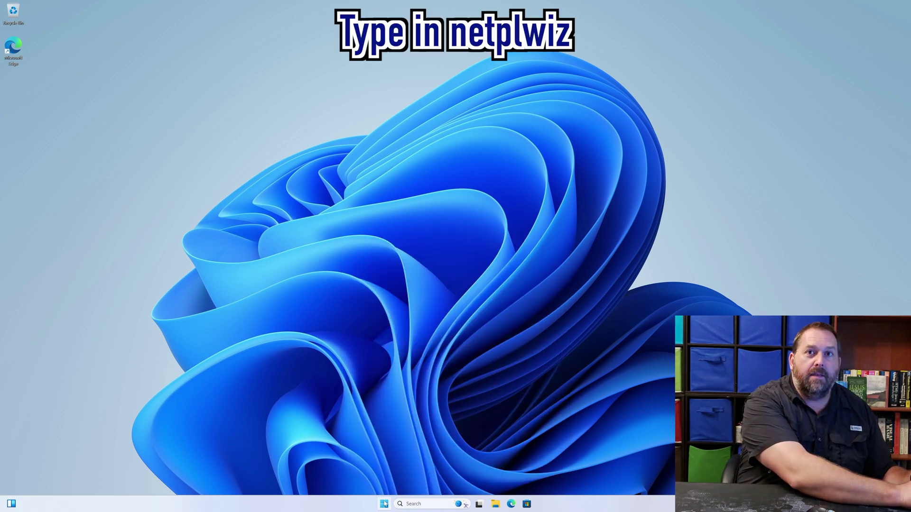
type("l")
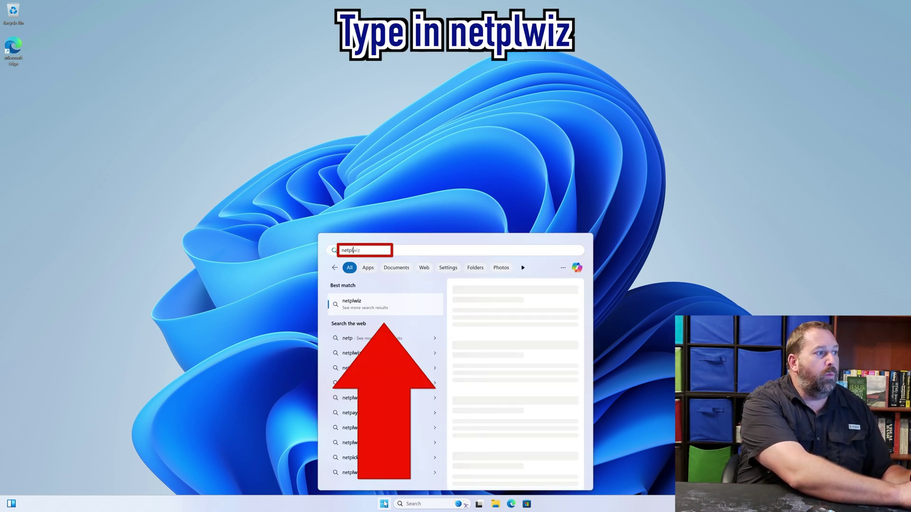
type("wiz")
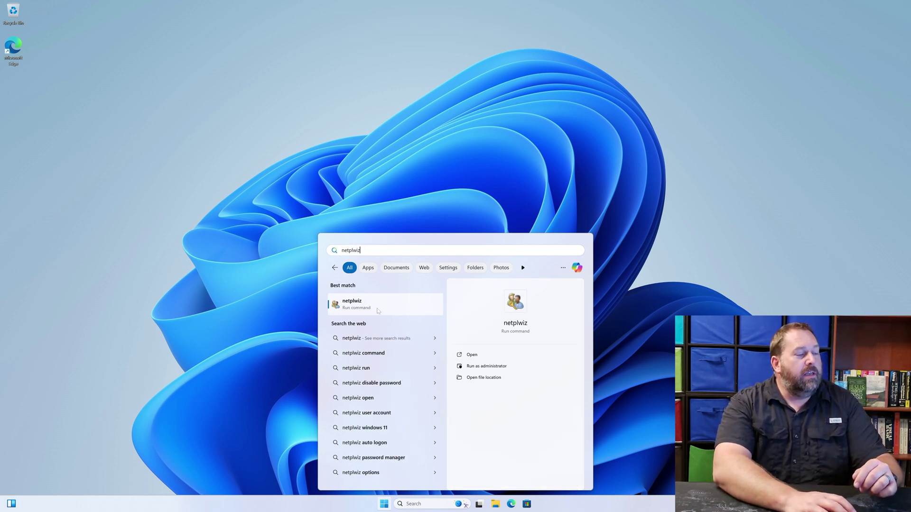
left_click(484, 367)
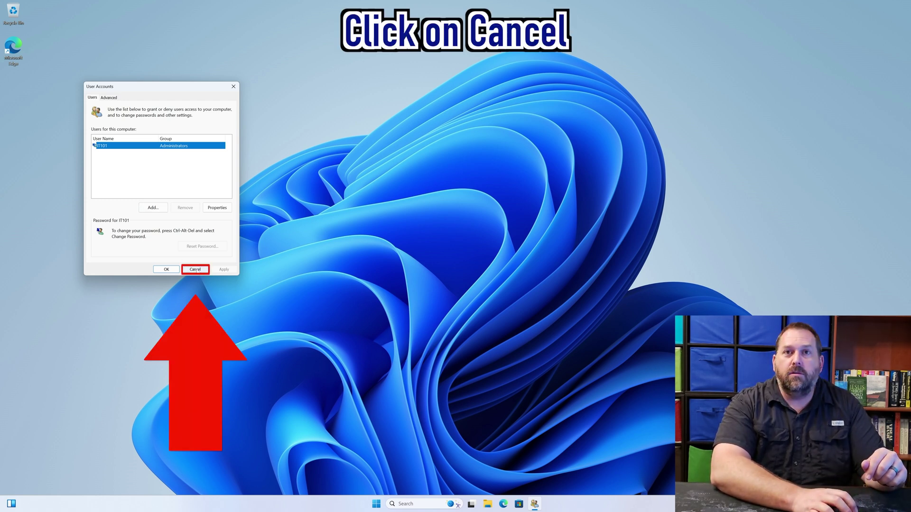
left_click(197, 270)
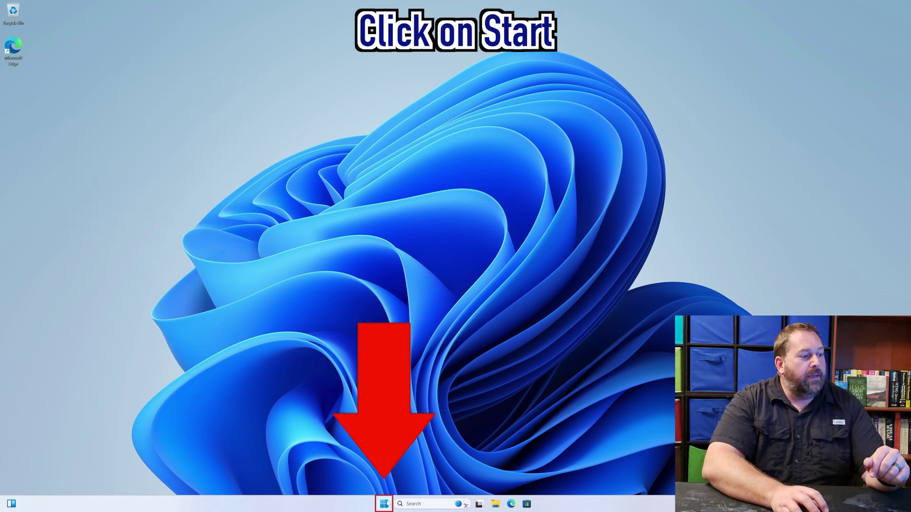
Run regedit as administrator and approve the User Account Control prompt.
left_click(384, 504)
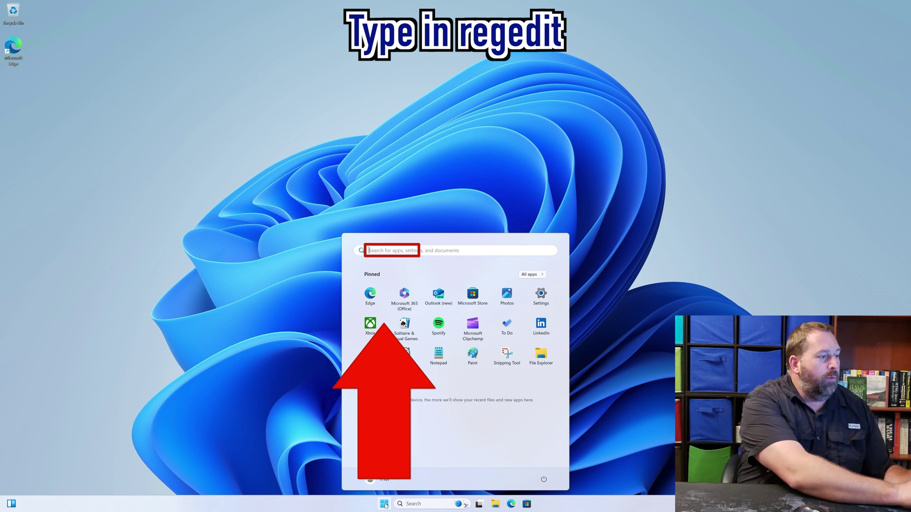
type("regedit")
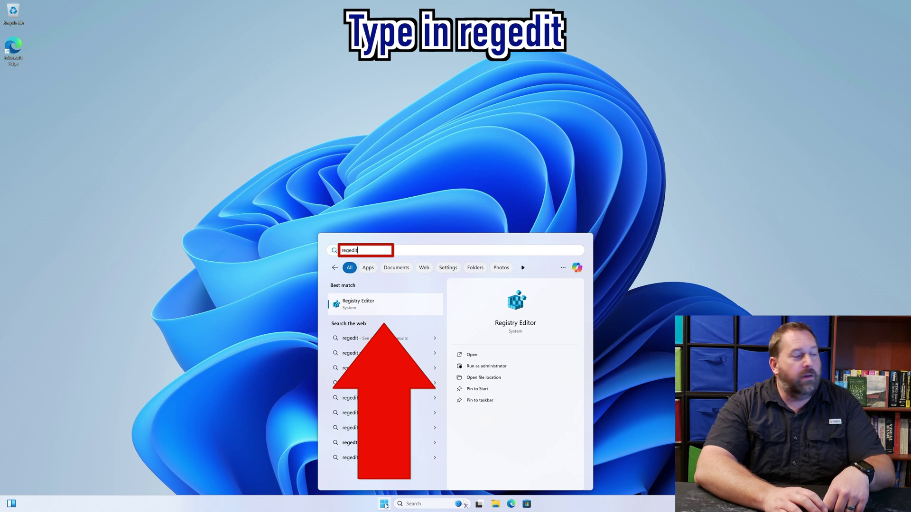
left_click(479, 367)
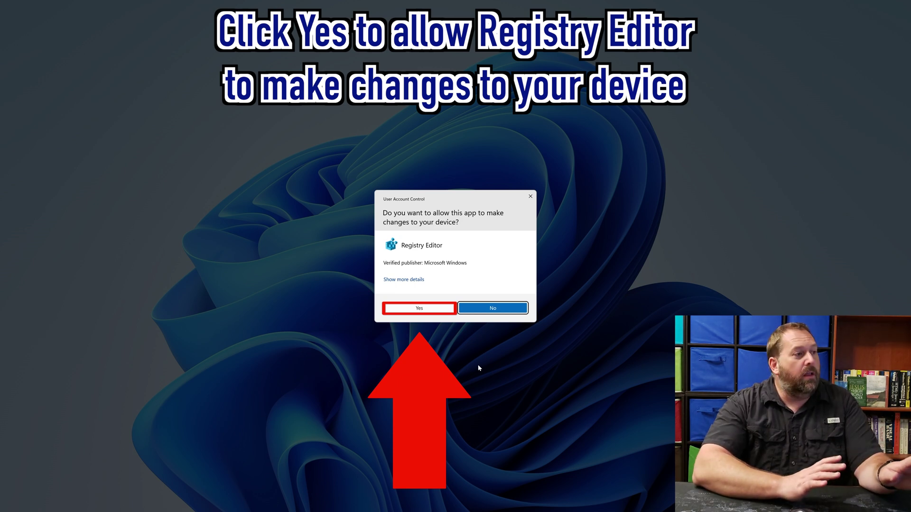
left_click(419, 309)
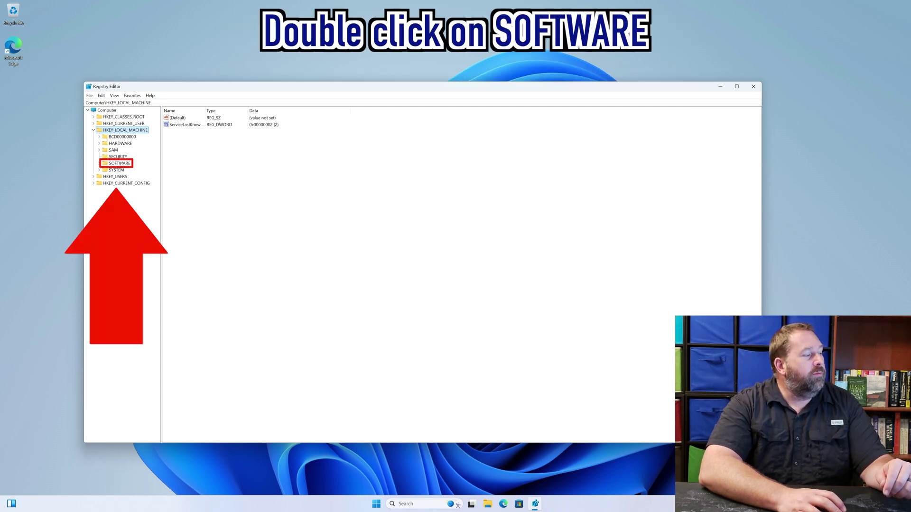
Expand SOFTWARE, Microsoft and Windows NT, then open the CurrentVersion key.
double_click(120, 164)
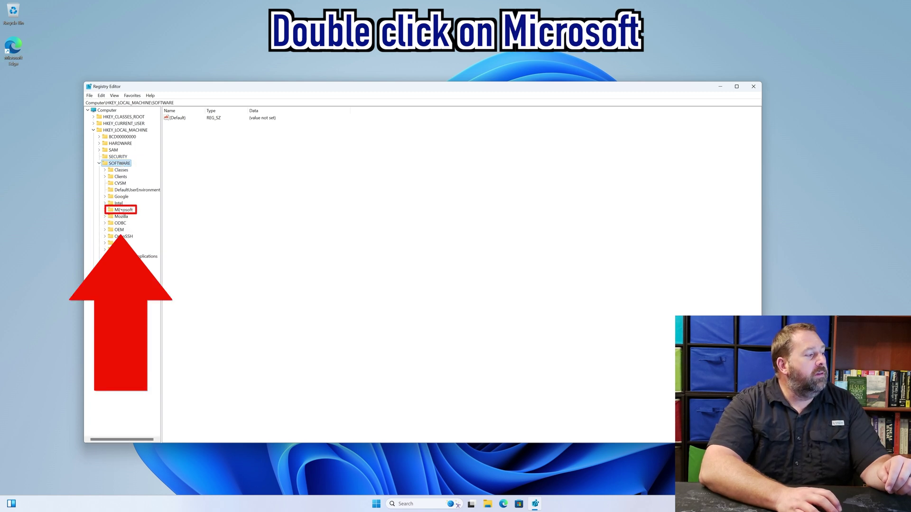
double_click(121, 209)
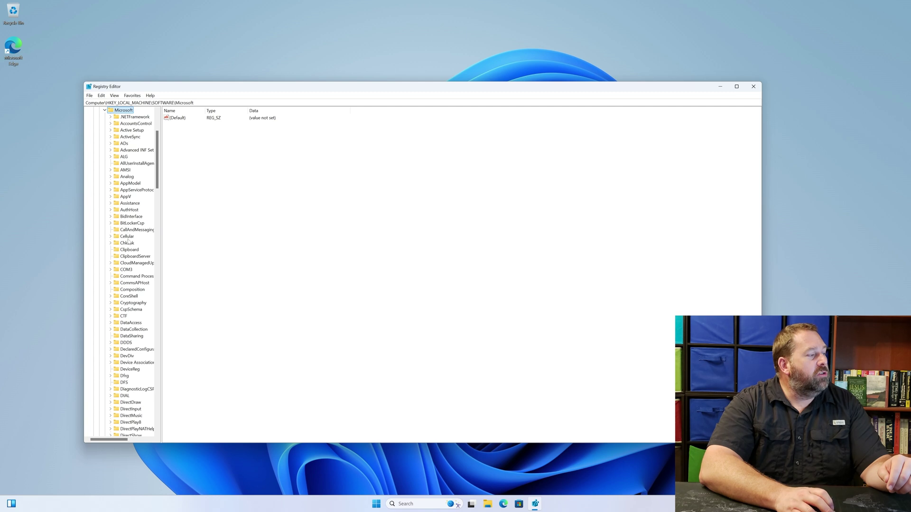
scroll(129, 241, "down", 13)
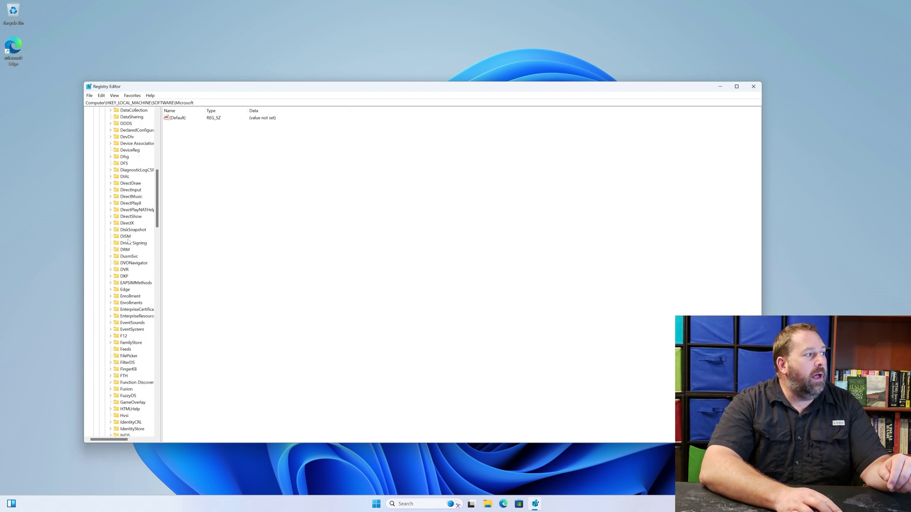
scroll(128, 241, "down", 16)
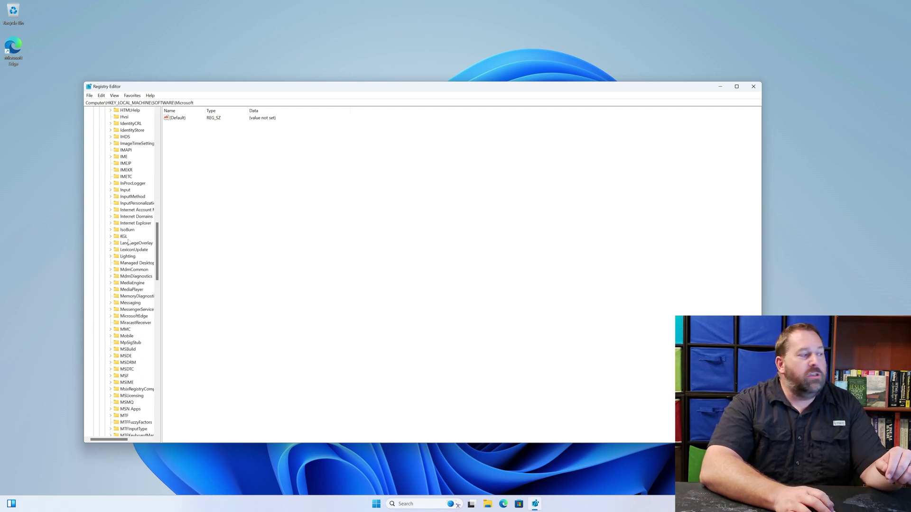
scroll(128, 241, "down", 15)
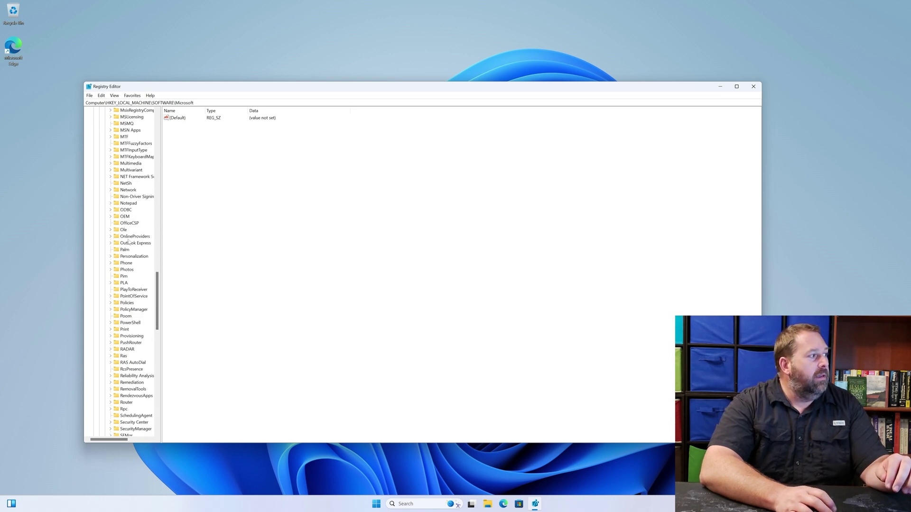
scroll(128, 241, "down", 9)
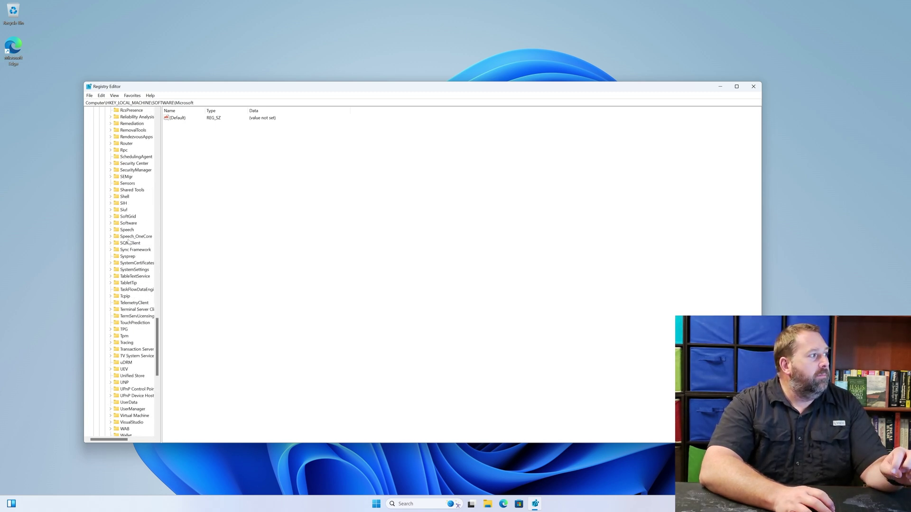
scroll(128, 241, "down", 11)
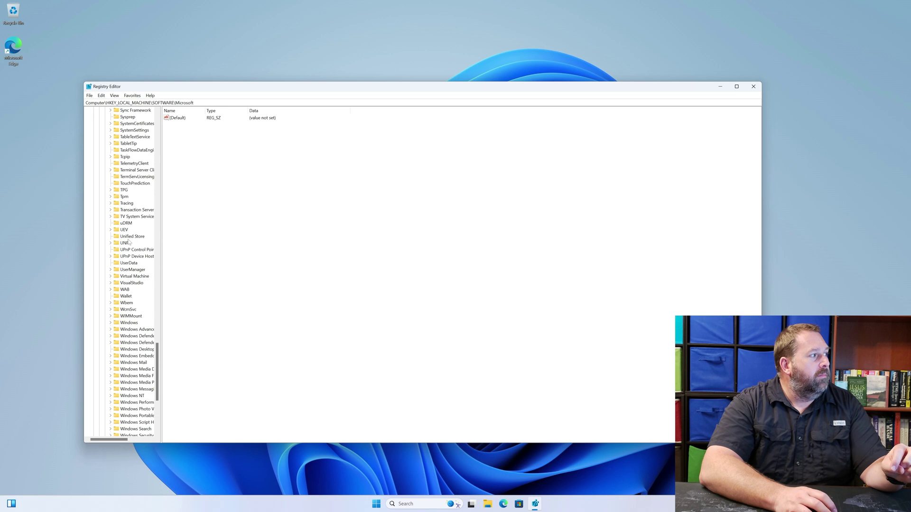
scroll(131, 266, "down", 2)
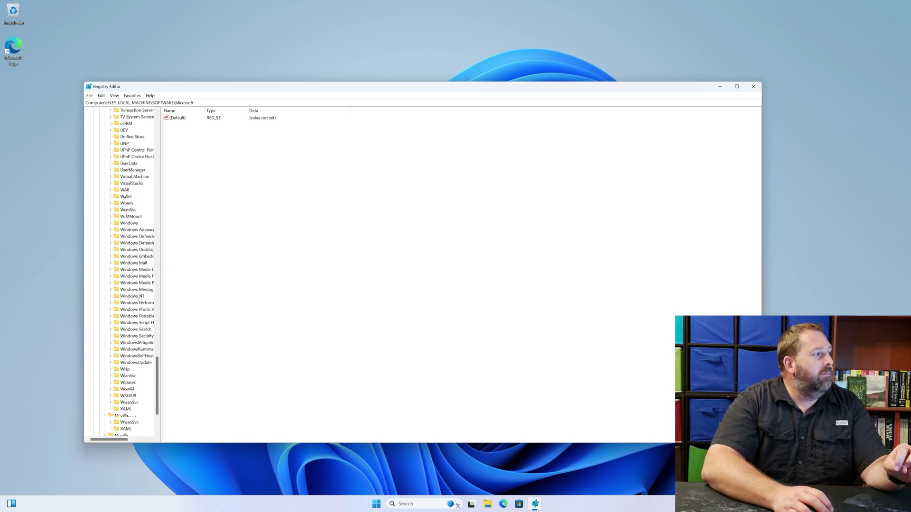
double_click(131, 276)
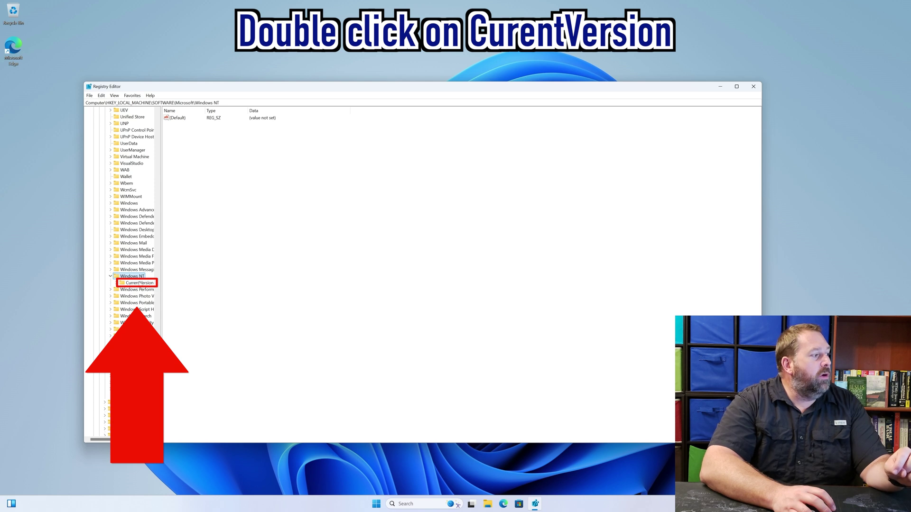
double_click(140, 283)
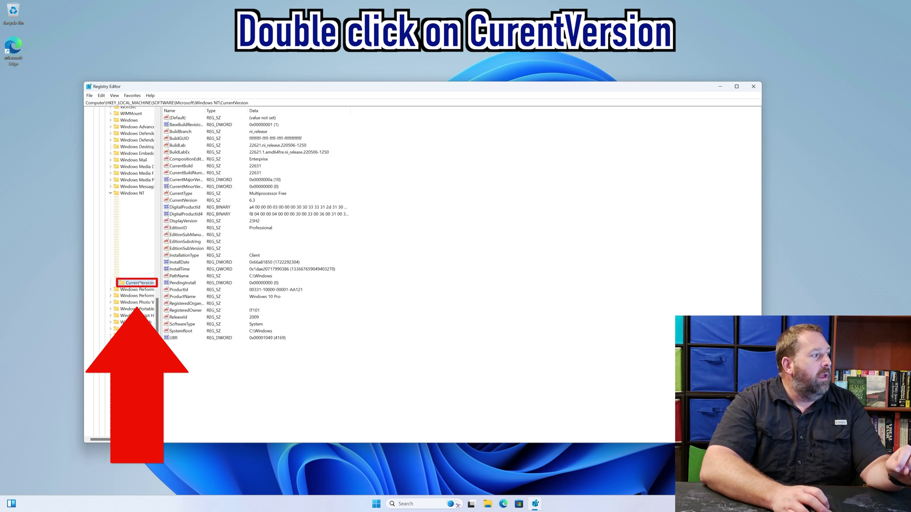
scroll(140, 283, "down", 9)
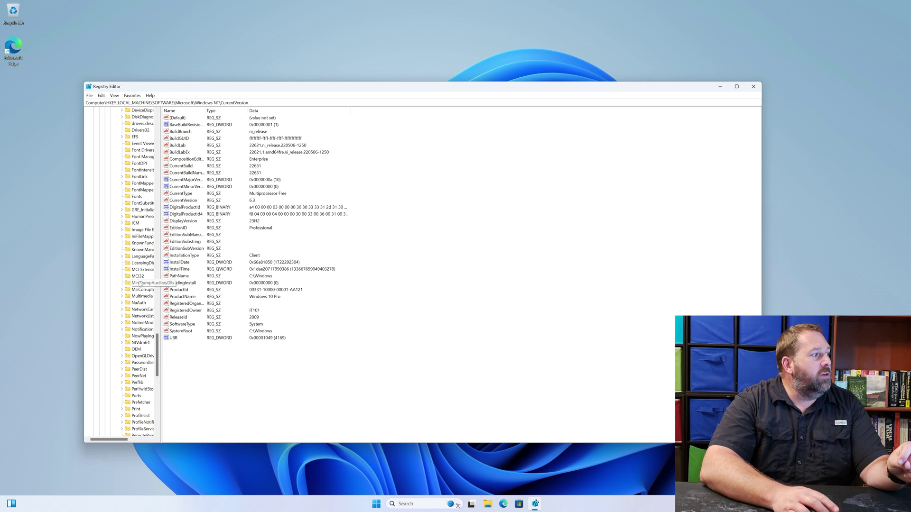
scroll(140, 284, "down", 3)
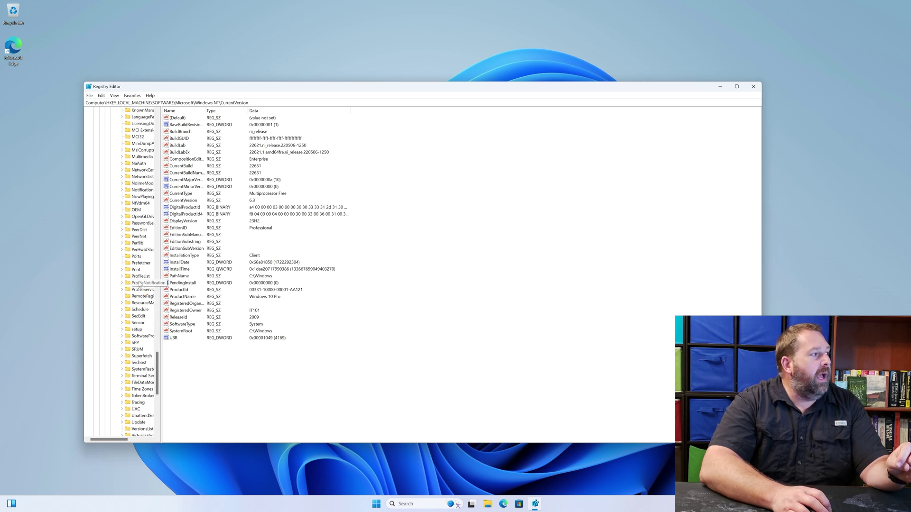
scroll(140, 284, "down", 1)
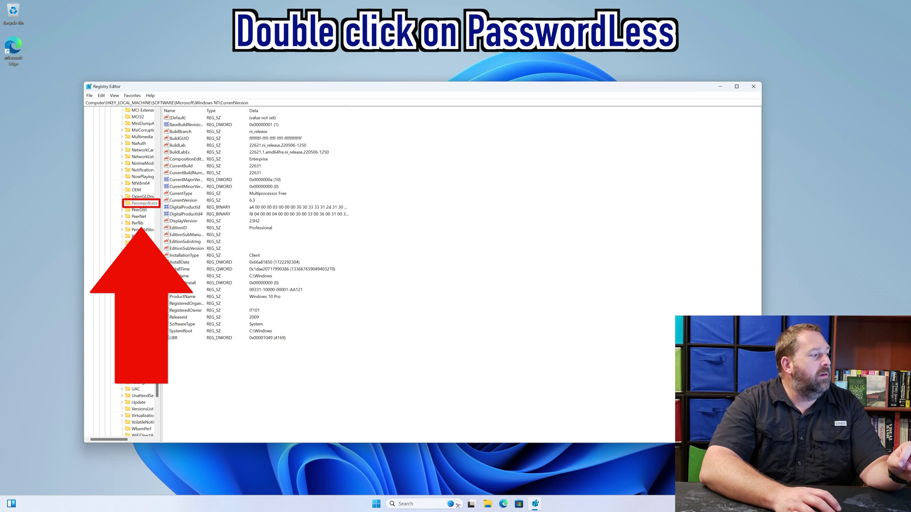
Set PasswordLess\Device's DevicePasswordLessBuildVersion to 0 and close Registry Editor.
double_click(142, 203)
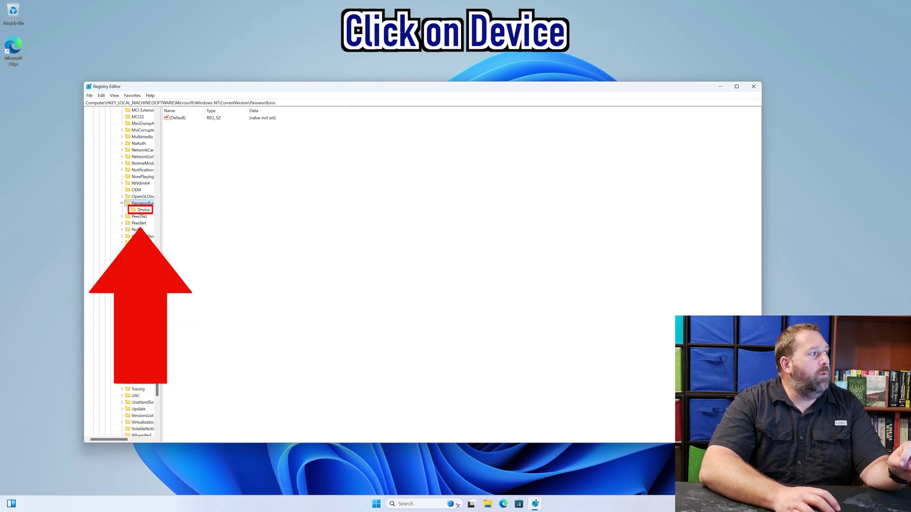
left_click(144, 209)
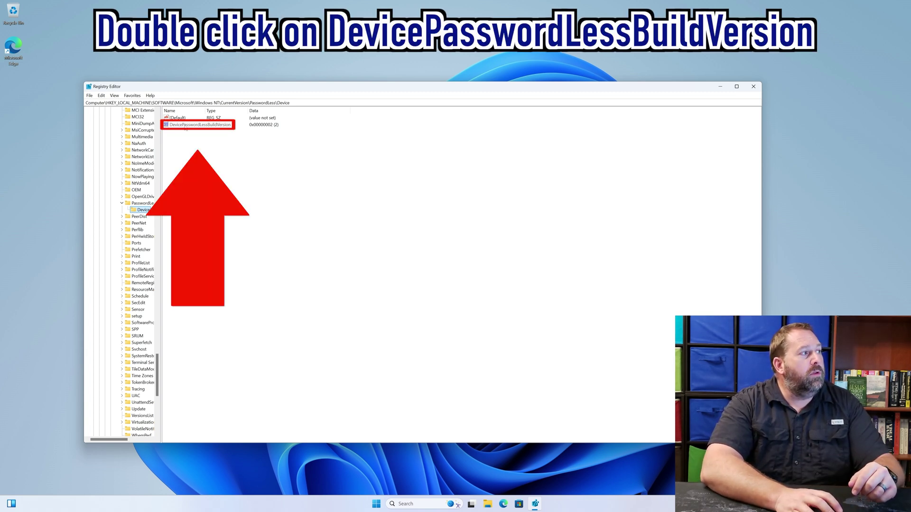
double_click(185, 125)
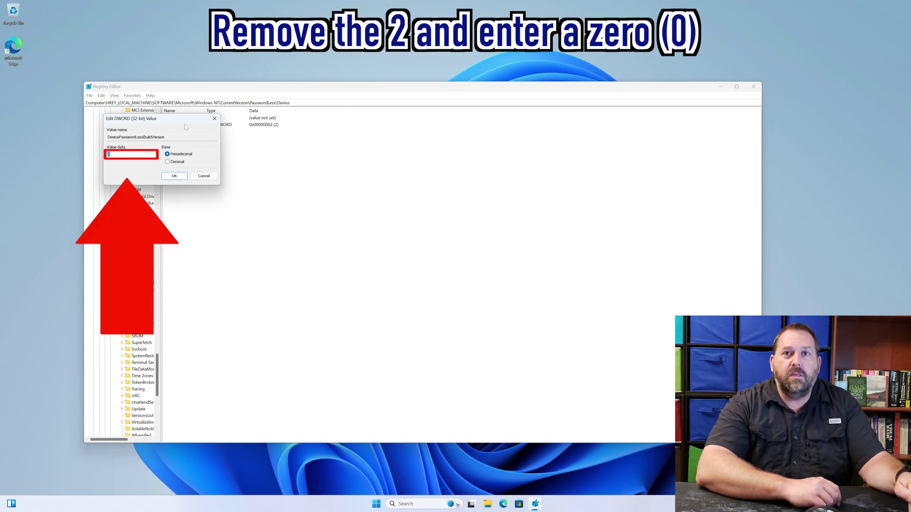
type("0")
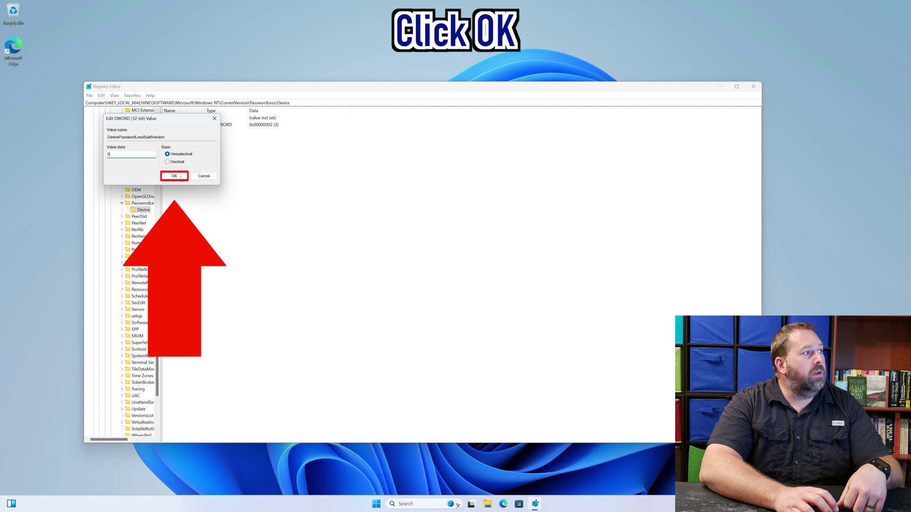
left_click(174, 176)
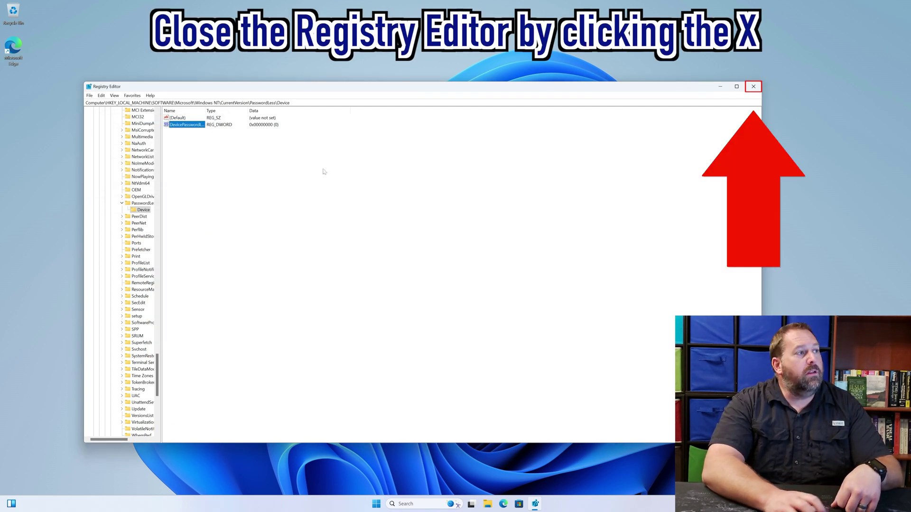
left_click(755, 89)
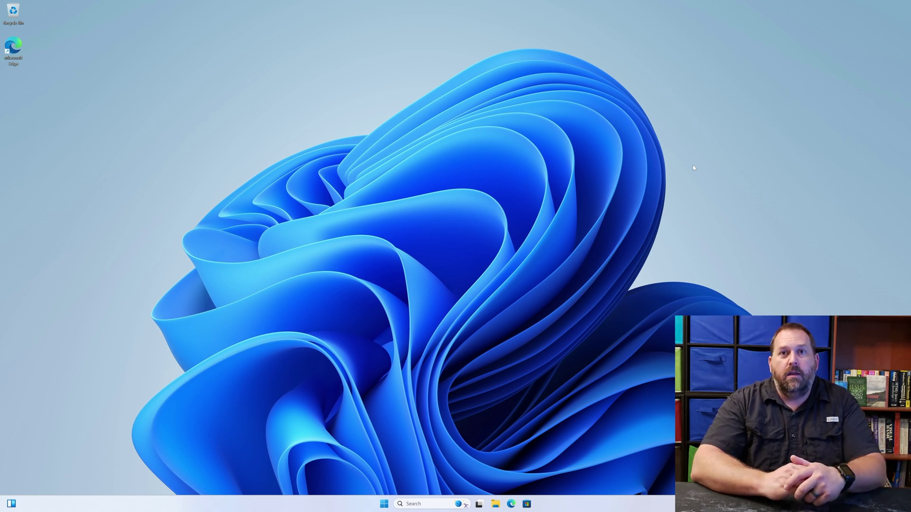
Launch netplwiz with administrator rights from Start search.
left_click(385, 505)
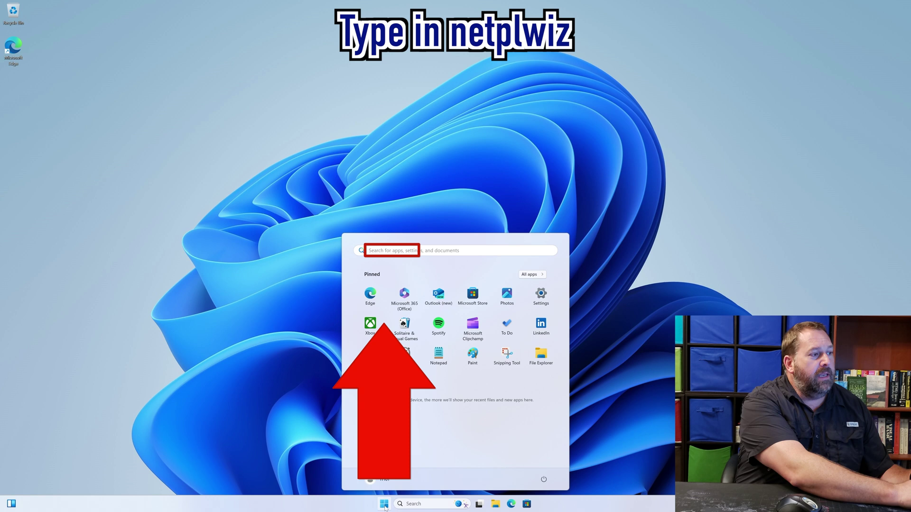
type("netplwiz")
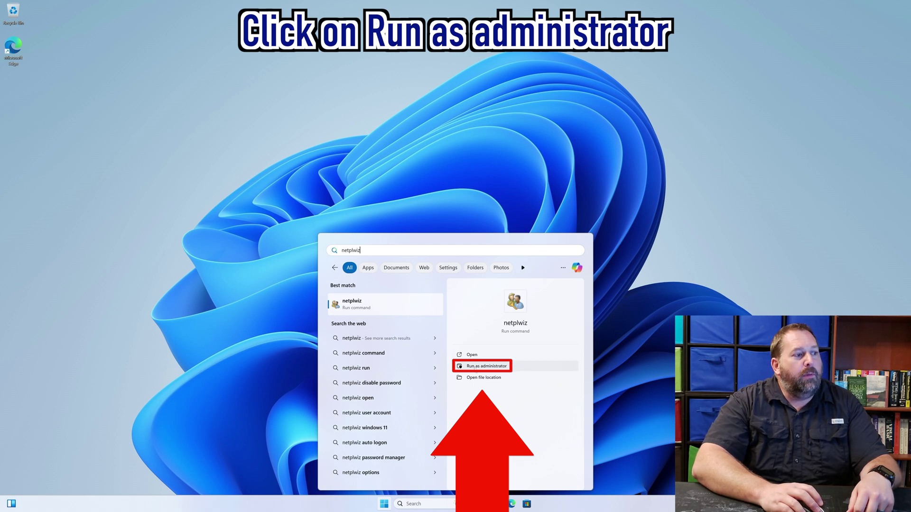
left_click(475, 367)
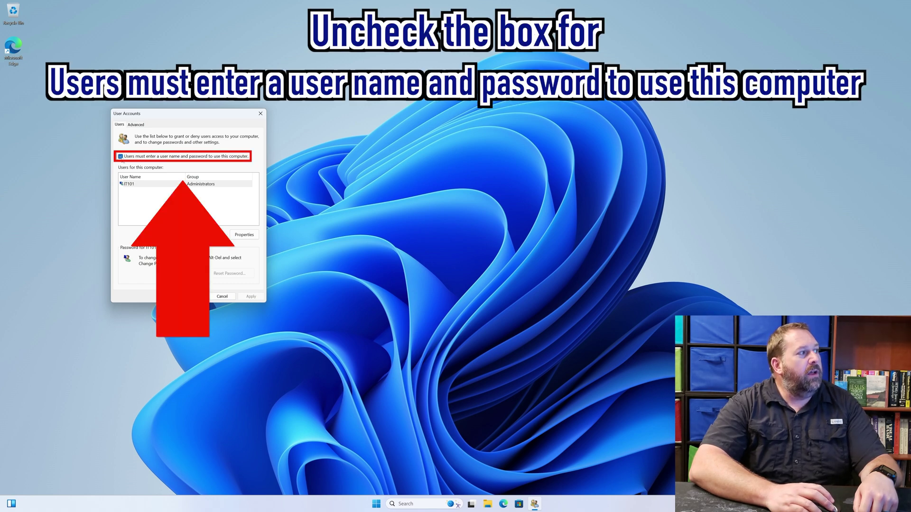
Uncheck 'Users must enter a user name and password', enter and confirm the account password, and save.
left_click(120, 156)
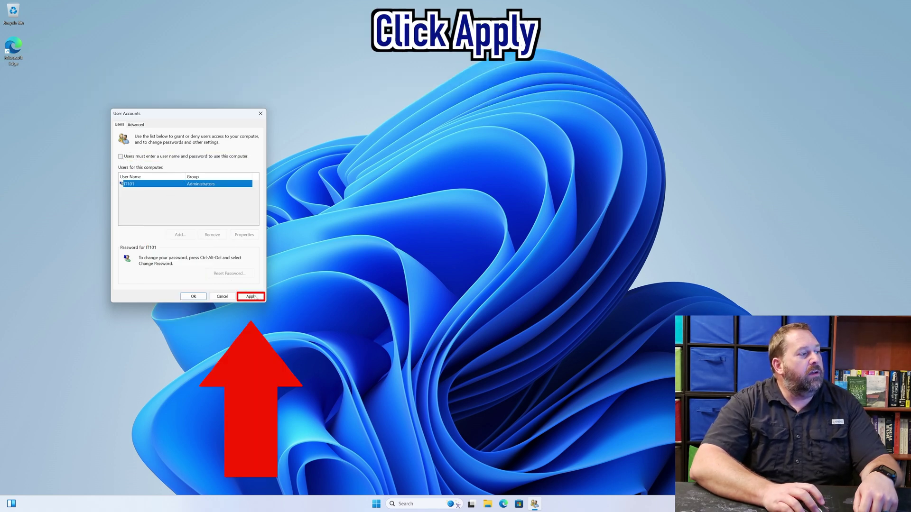
left_click(252, 296)
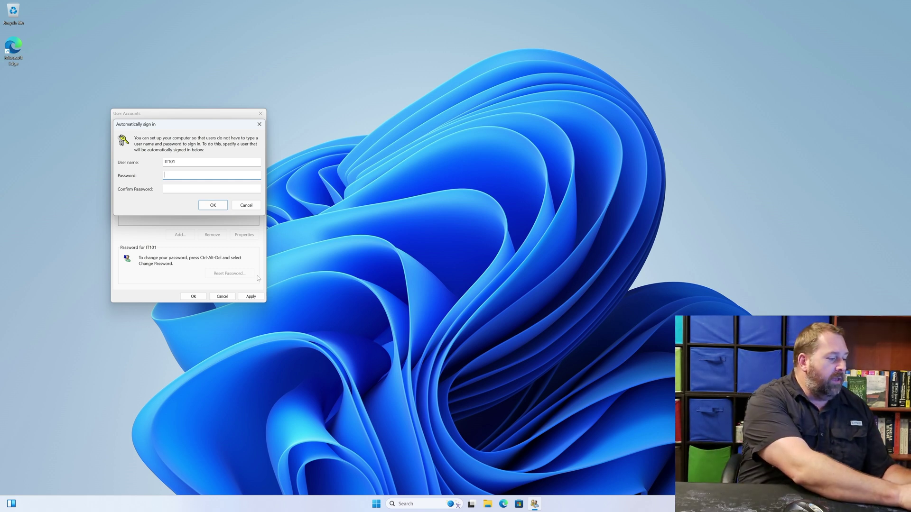
type("•••••")
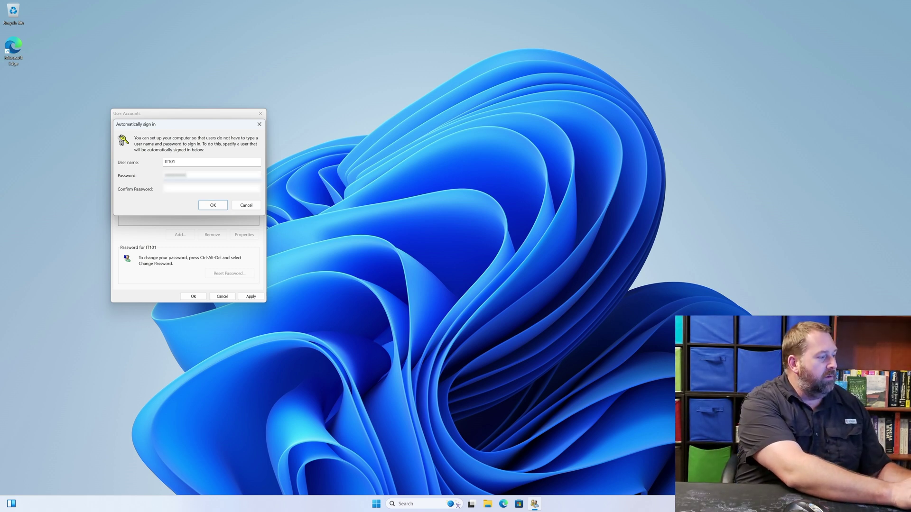
key("Tab")
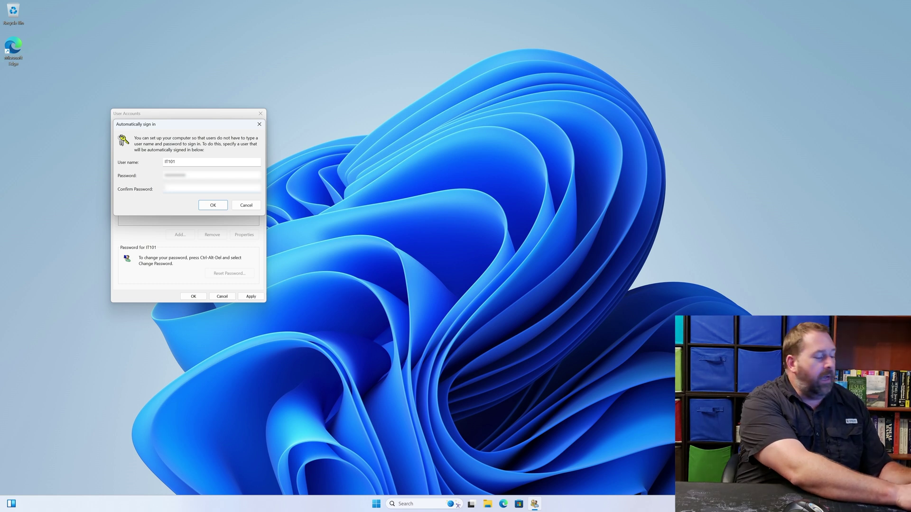
type("••")
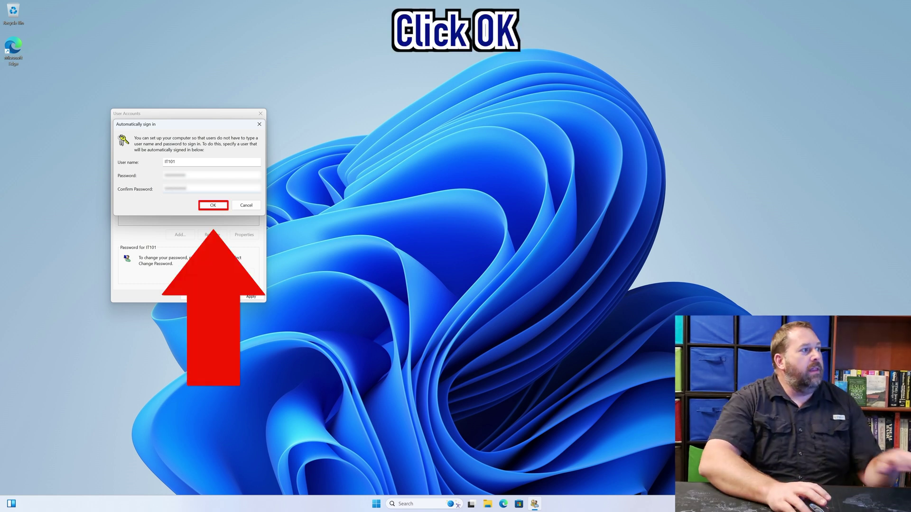
left_click(213, 206)
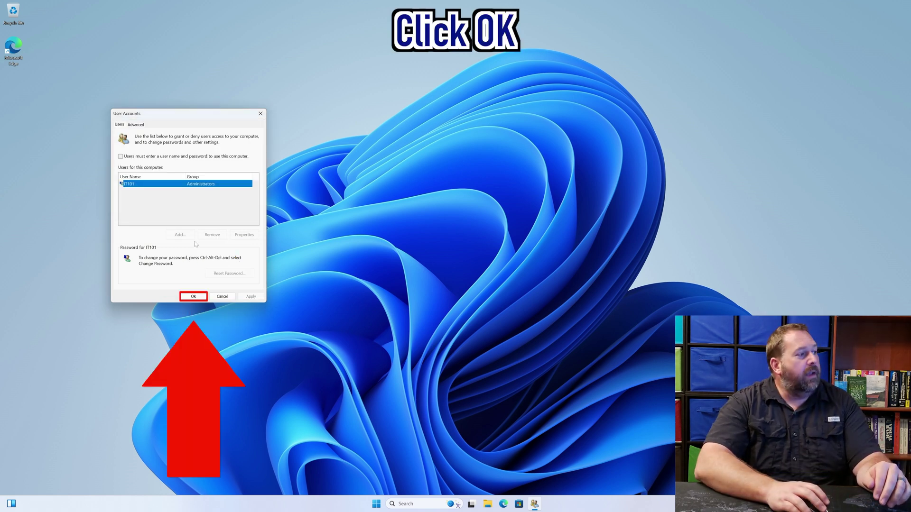
left_click(193, 296)
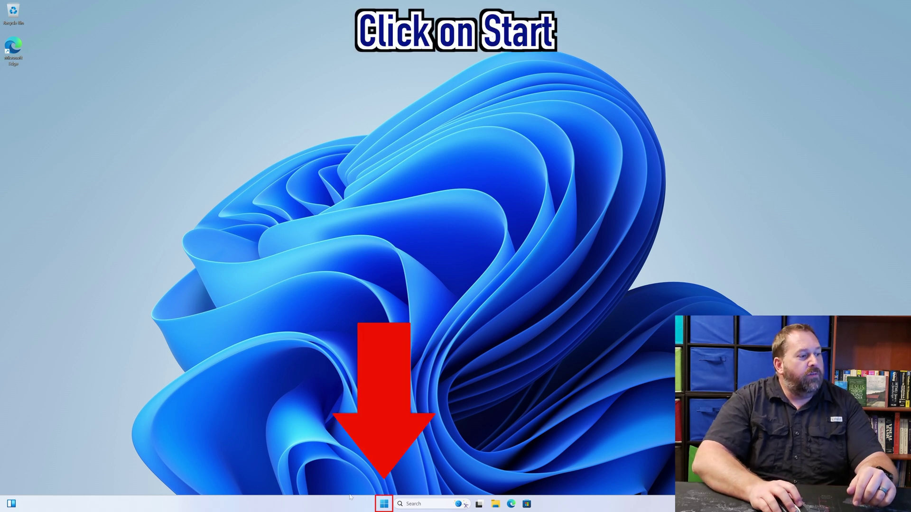
Restart the computer from the Start menu's power options.
left_click(385, 505)
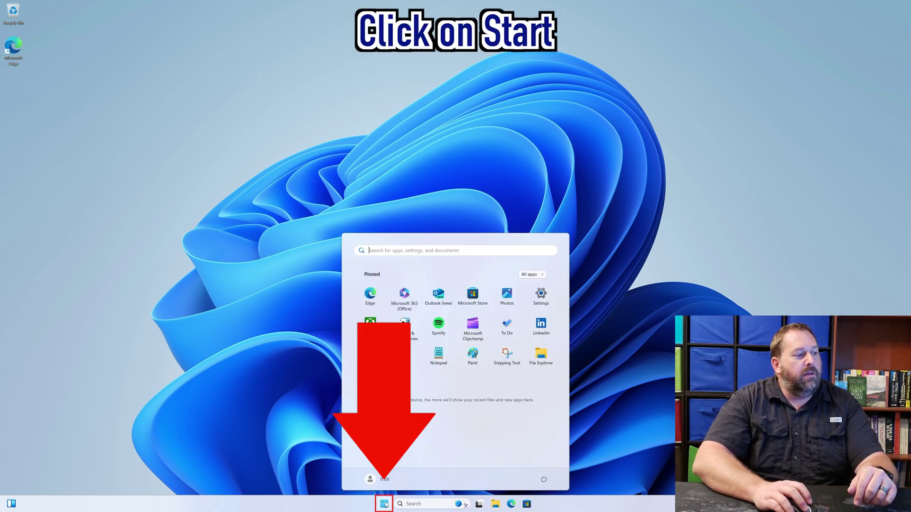
left_click(544, 480)
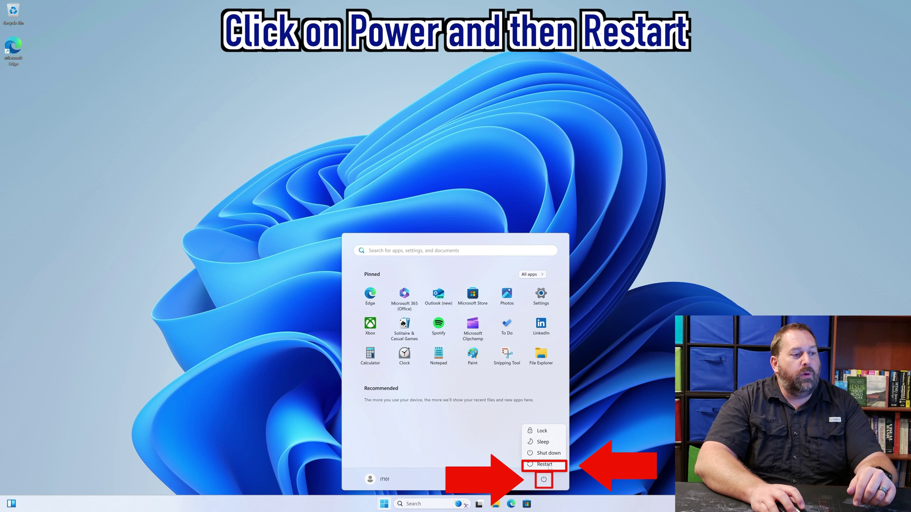
left_click(545, 464)
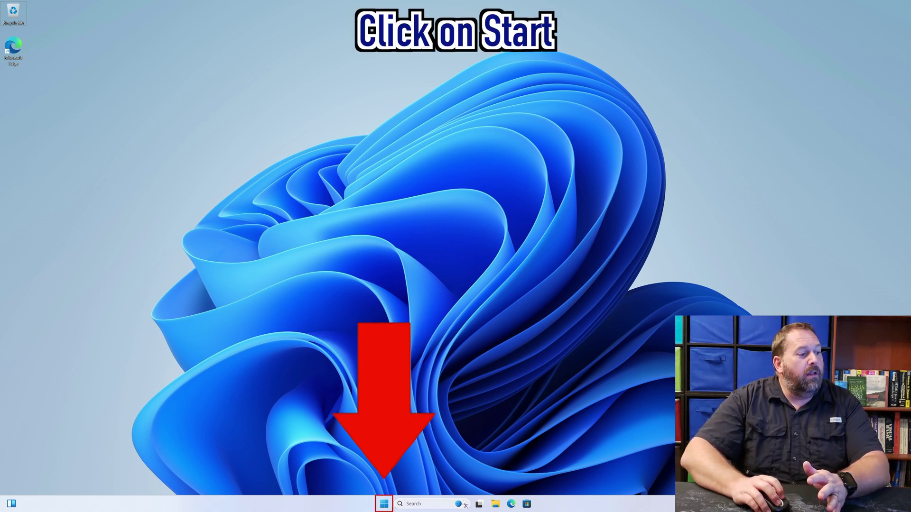
Run regedit as administrator again and approve the User Account Control prompt.
left_click(385, 505)
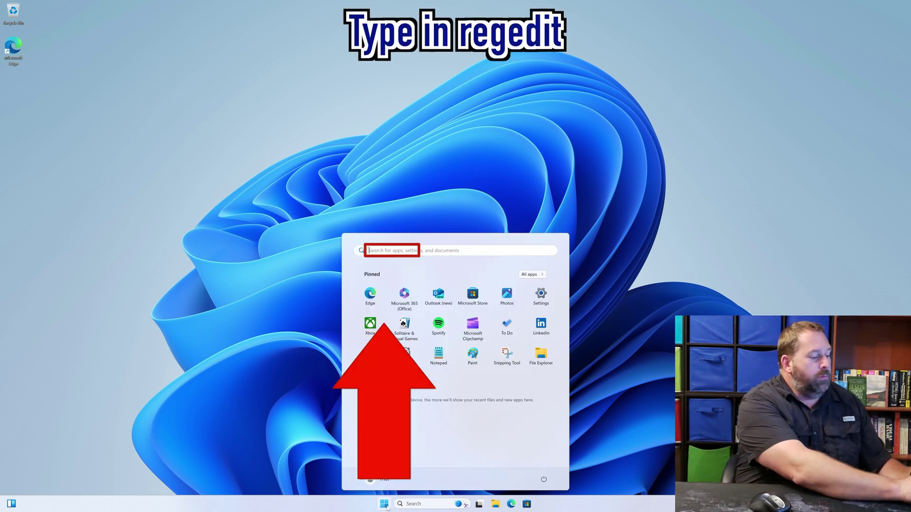
type("regedit")
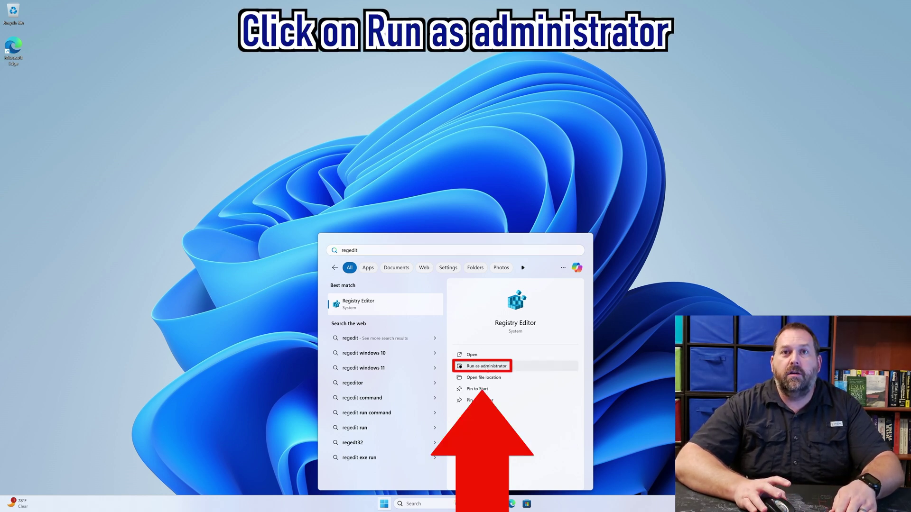
left_click(485, 367)
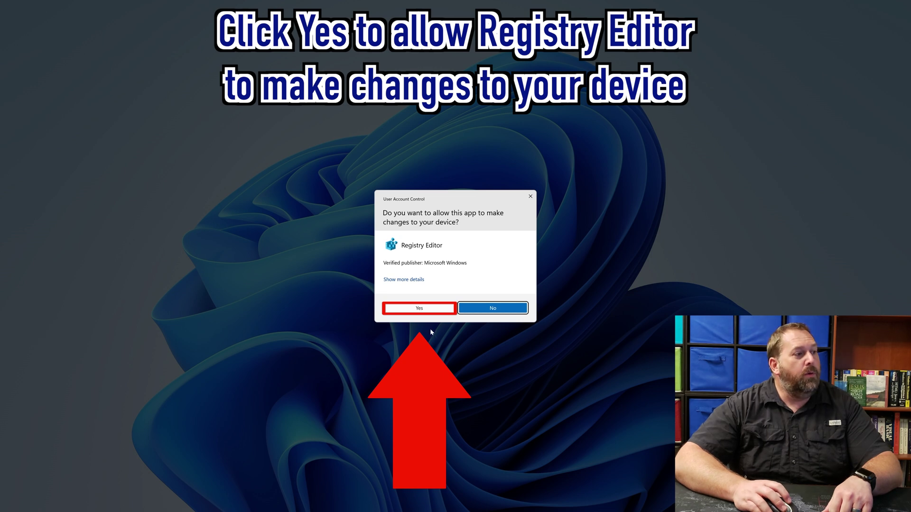
left_click(420, 309)
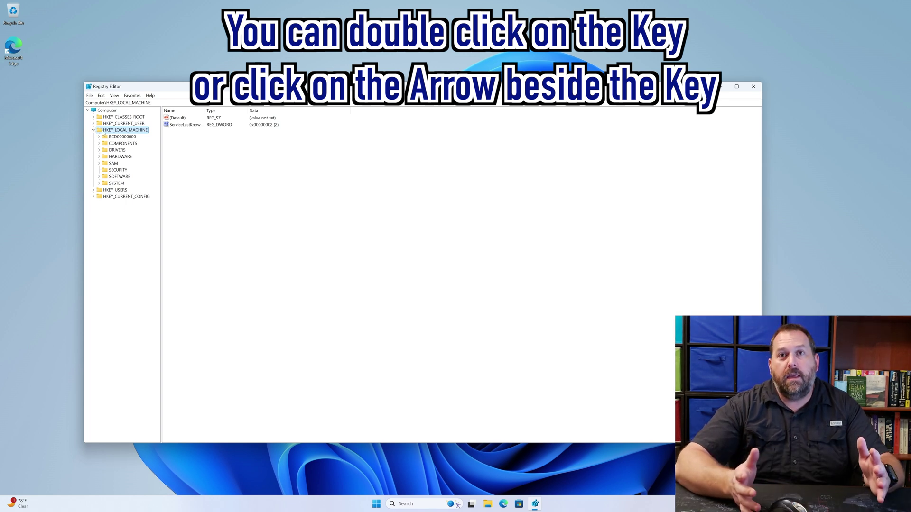
Expand SOFTWARE > Microsoft > Windows NT > CurrentVersion and select the Winlogon key.
double_click(118, 177)
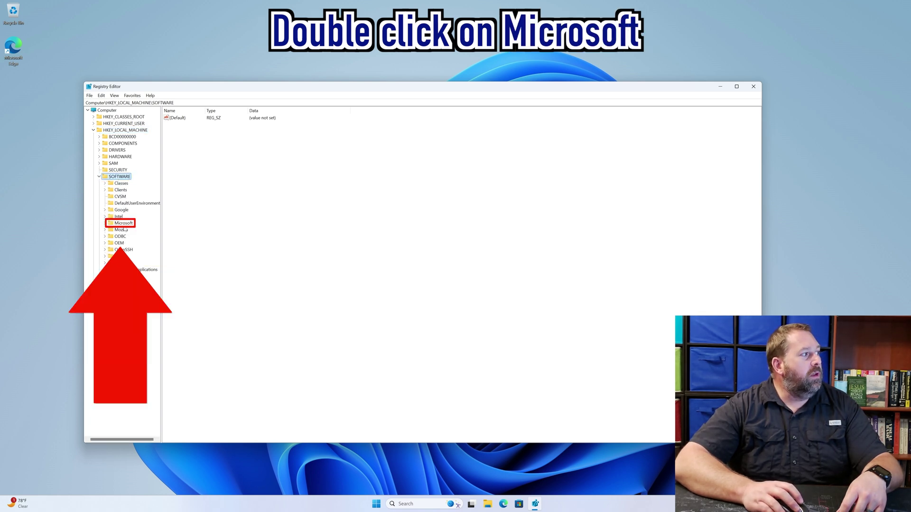
double_click(122, 223)
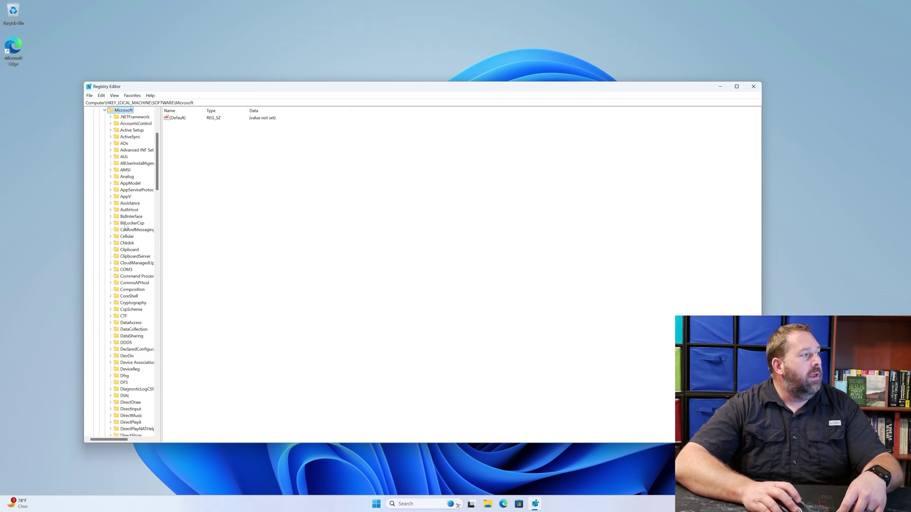
left_click_drag(156, 188, 152, 395)
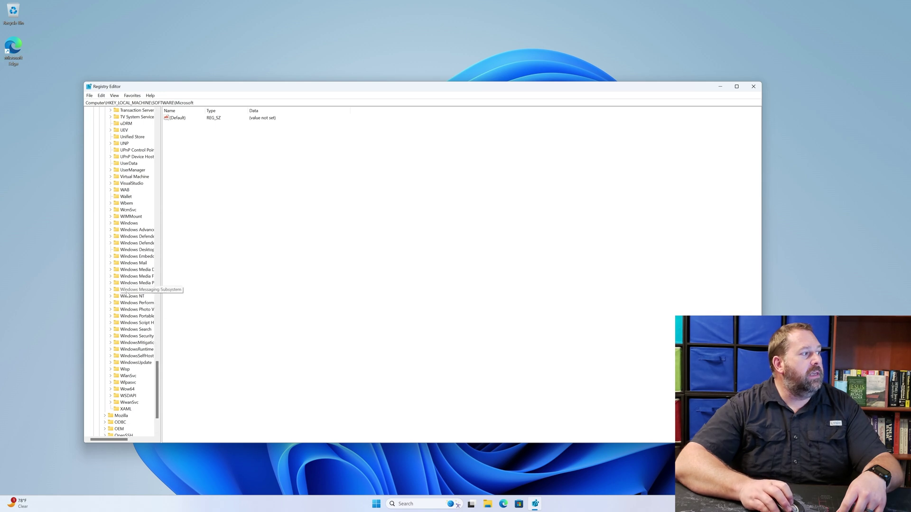
scroll(122, 292, "down", 1)
scroll(122, 292, "down", 2)
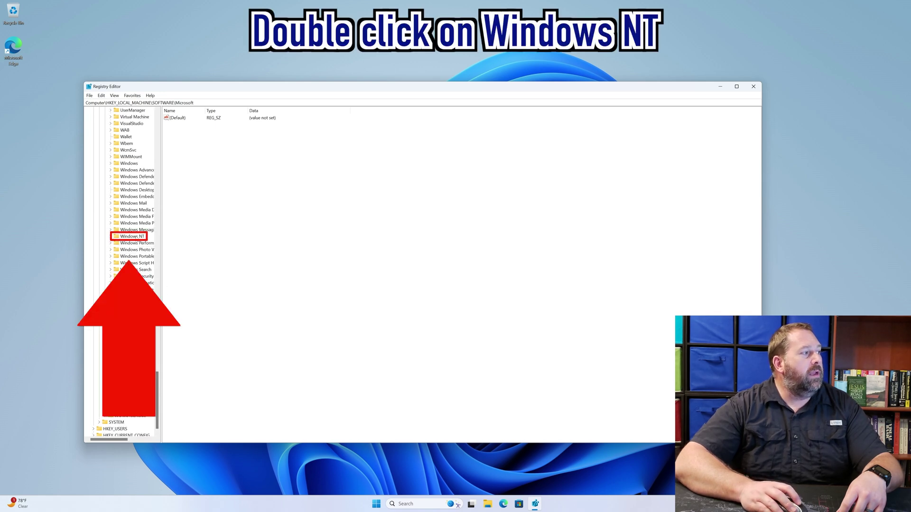
double_click(135, 236)
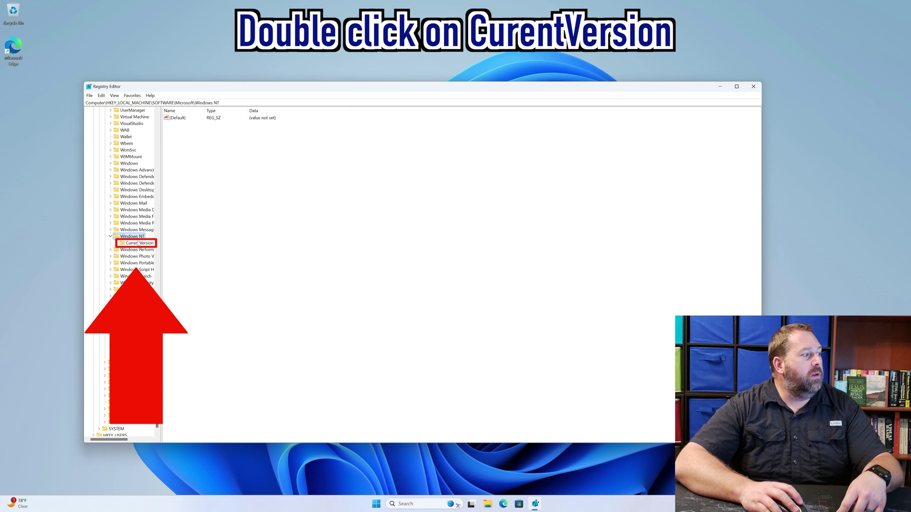
double_click(139, 243)
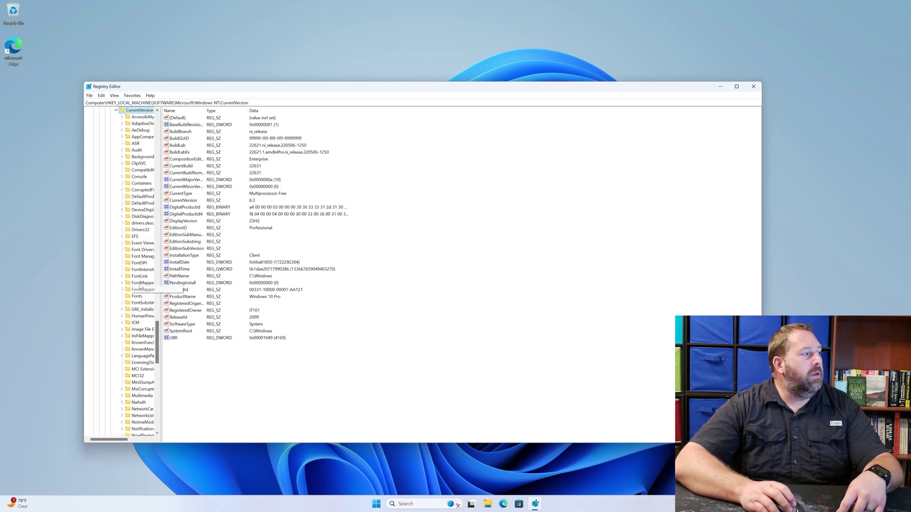
scroll(139, 285, "down", 10)
scroll(139, 285, "down", 12)
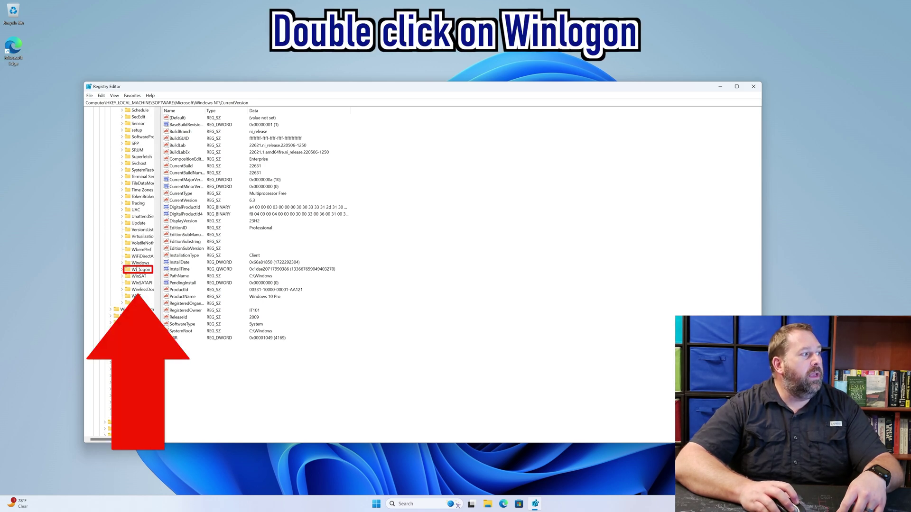
left_click(140, 269)
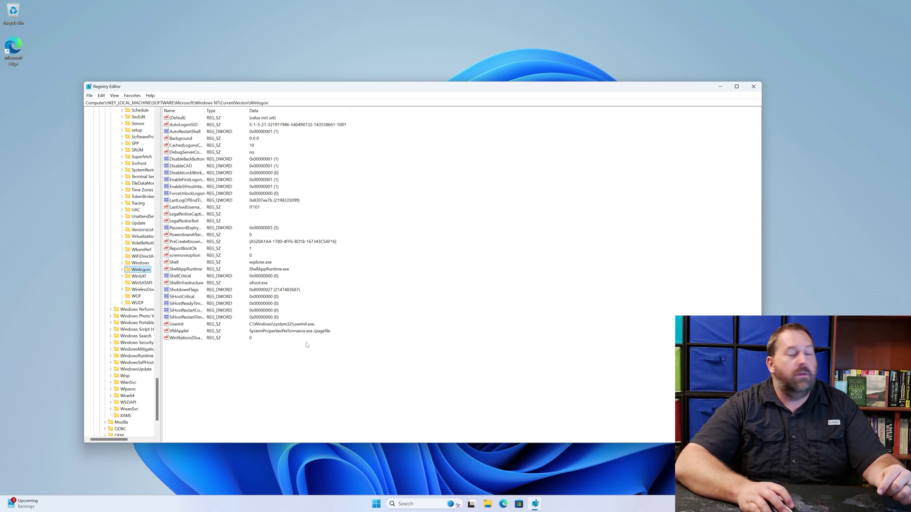
Create a new string value named AutoAdminLogon in Winlogon.
left_click(101, 96)
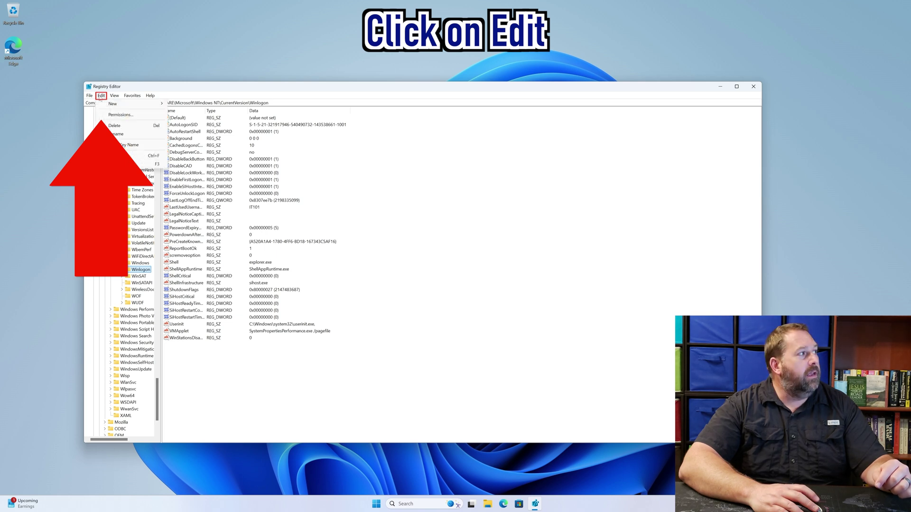
left_click(112, 104)
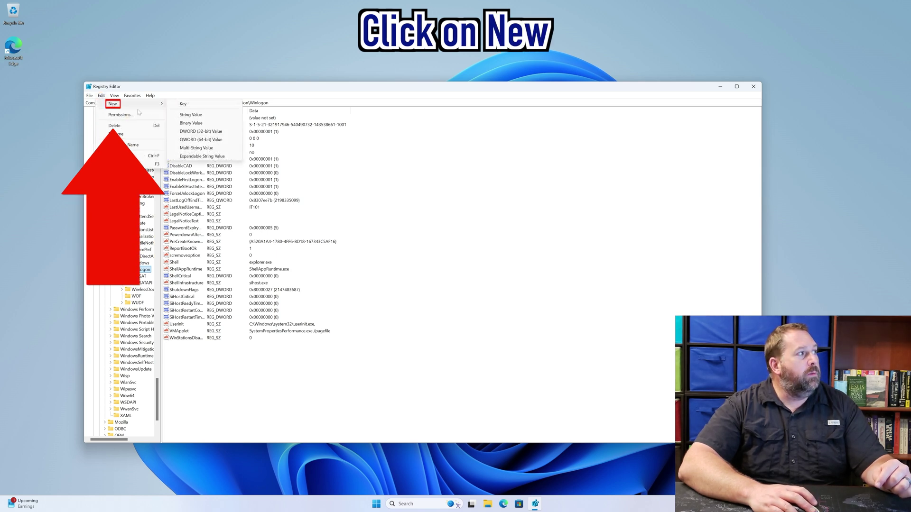
left_click(205, 117)
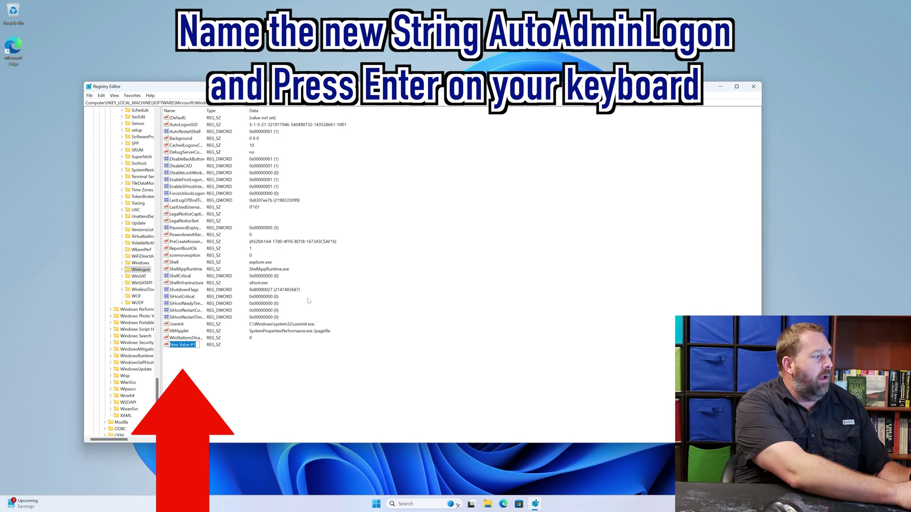
type("AutoA")
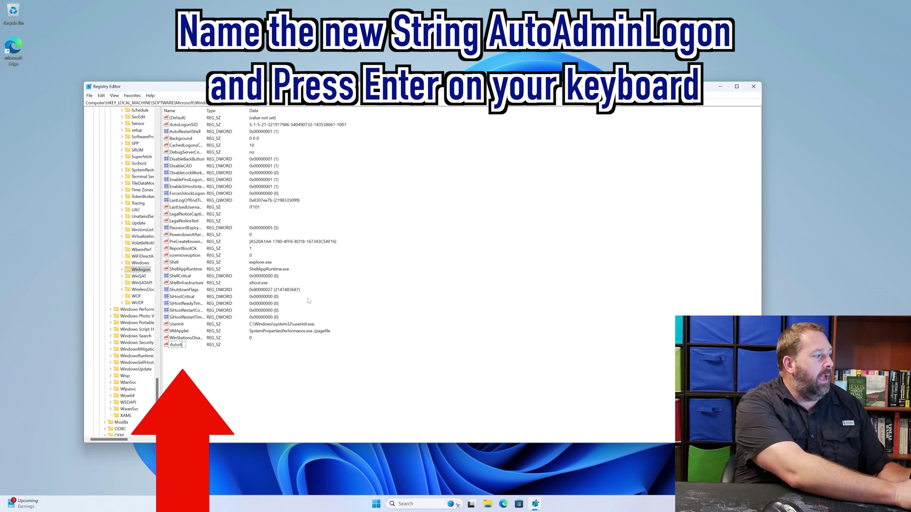
type("dminLogo")
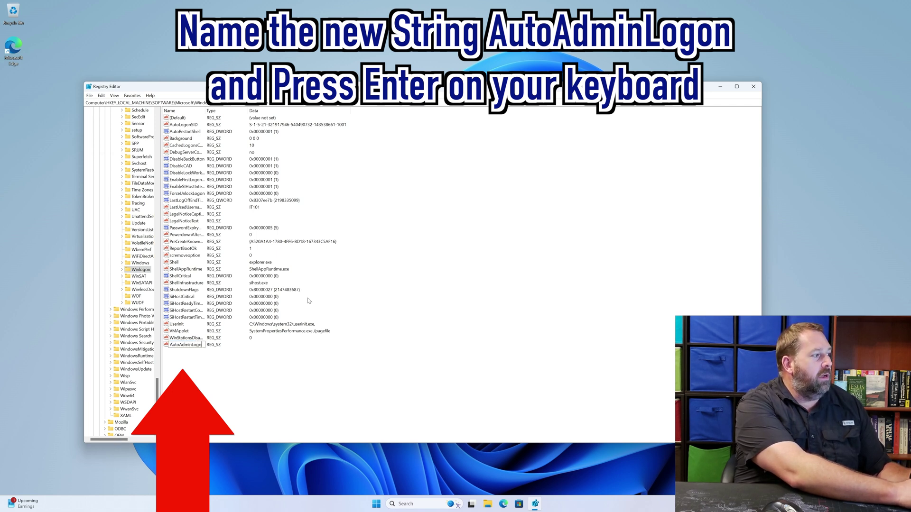
type("n")
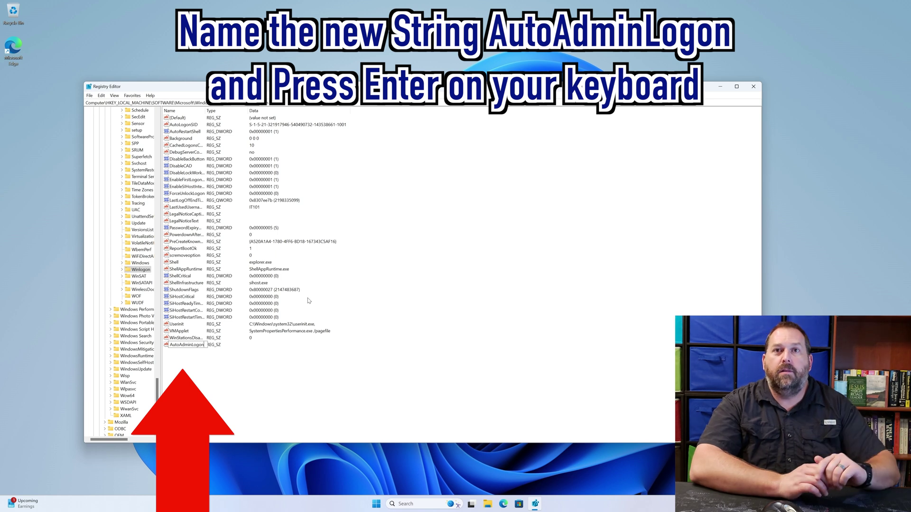
key("Return")
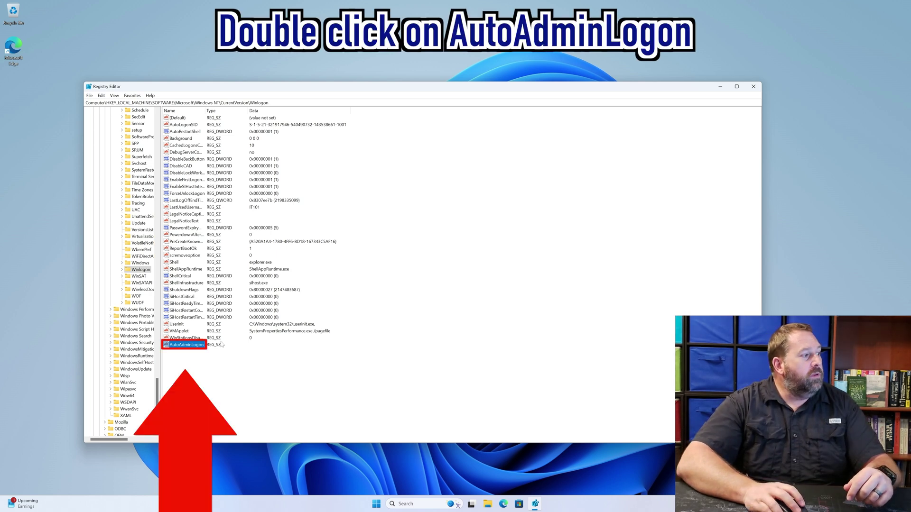
Set AutoAdminLogon's data to 1.
double_click(196, 345)
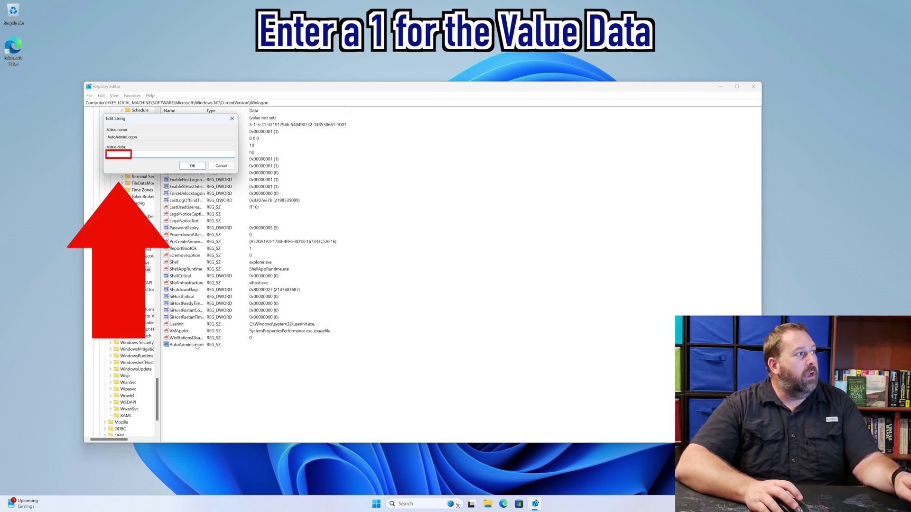
type("1")
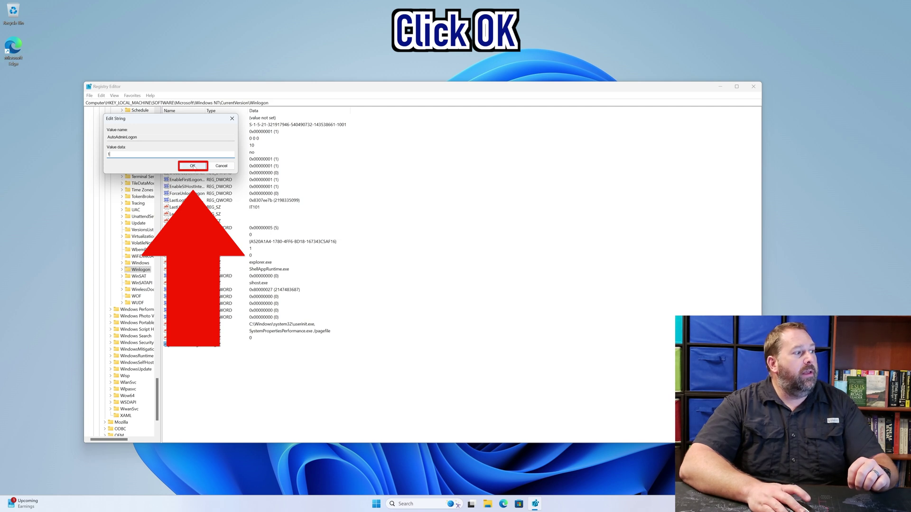
left_click(192, 166)
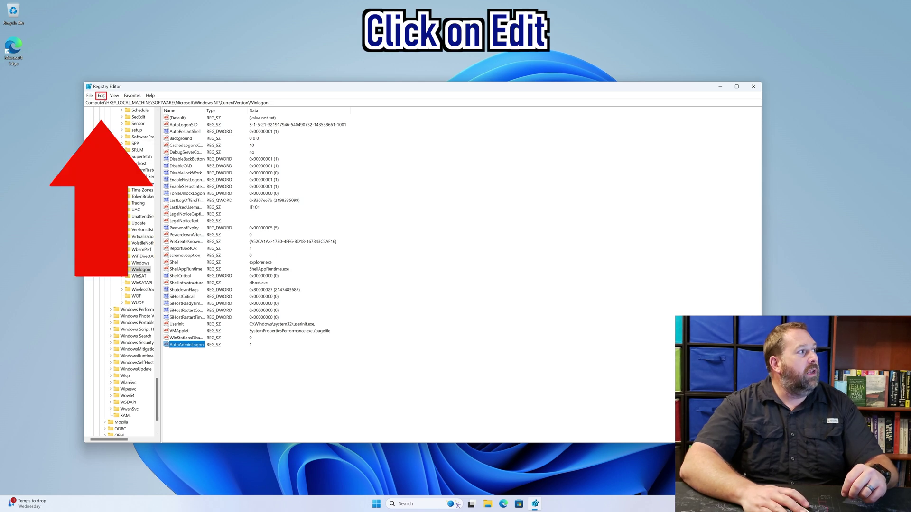
Create a new string value named DefaultUserName in Winlogon.
left_click(101, 96)
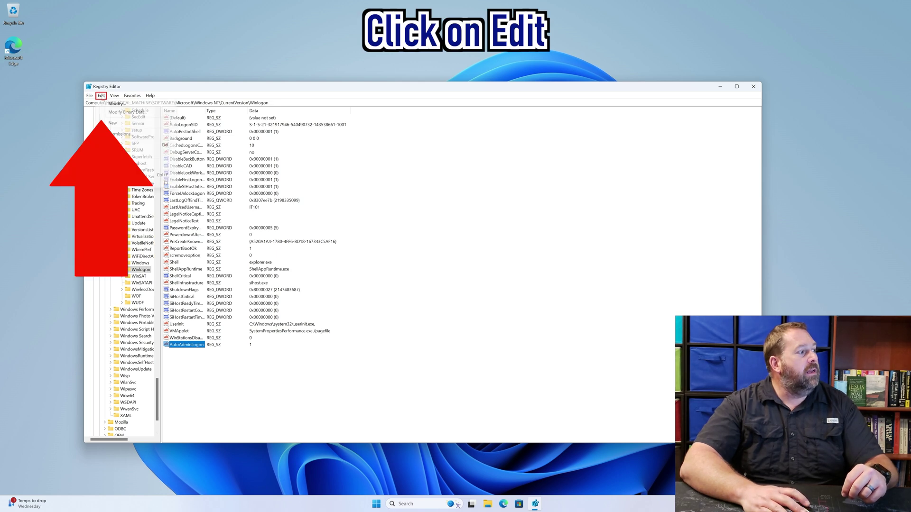
left_click(114, 123)
left_click(200, 134)
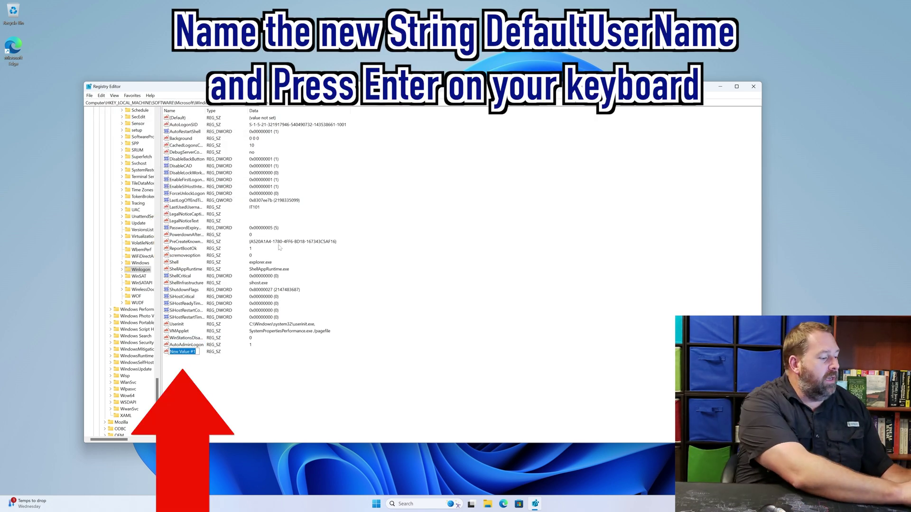
type("Defaul")
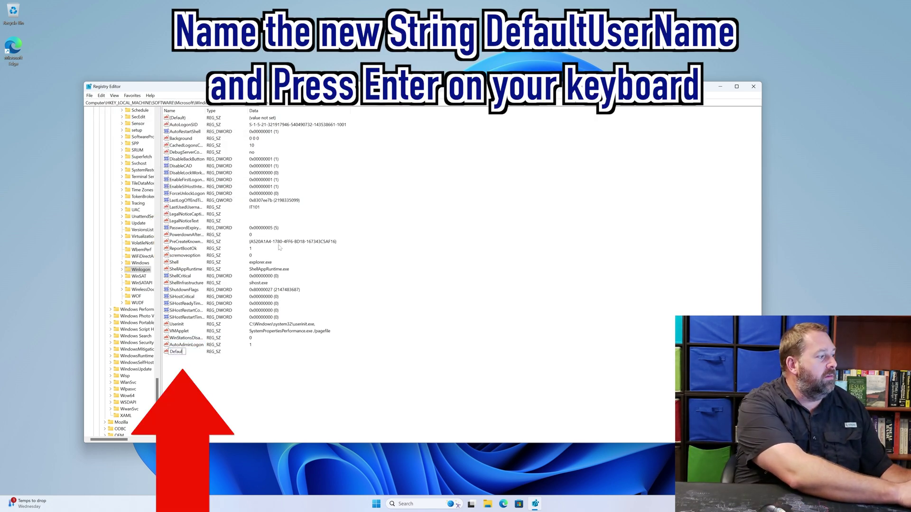
type("tUserName")
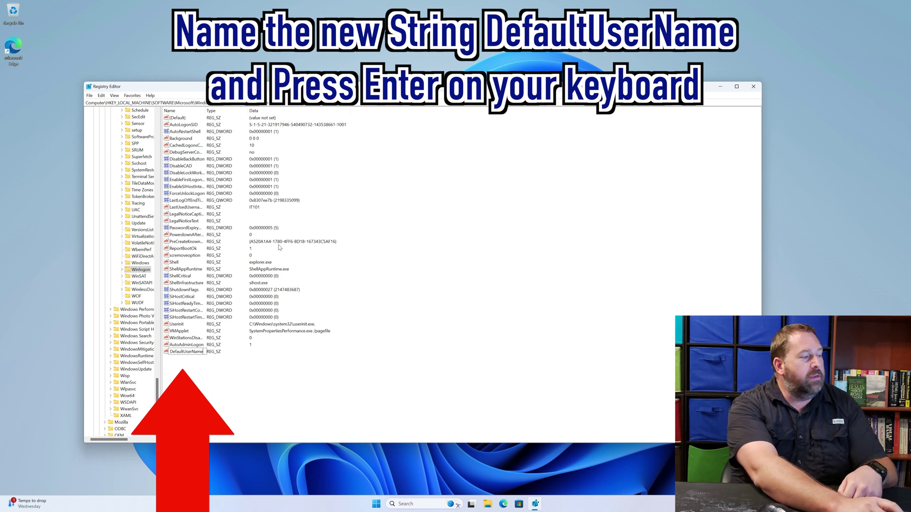
key("Return")
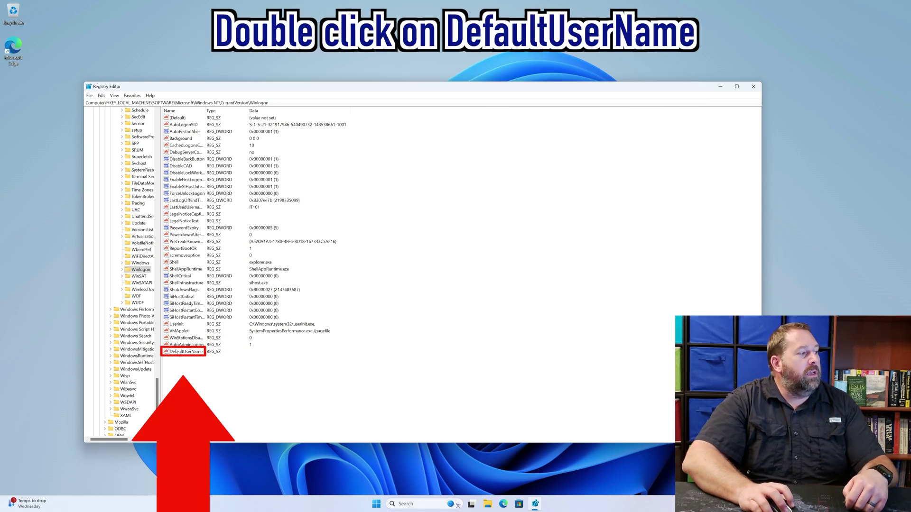
Enter the account's user name as DefaultUserName's data.
double_click(192, 353)
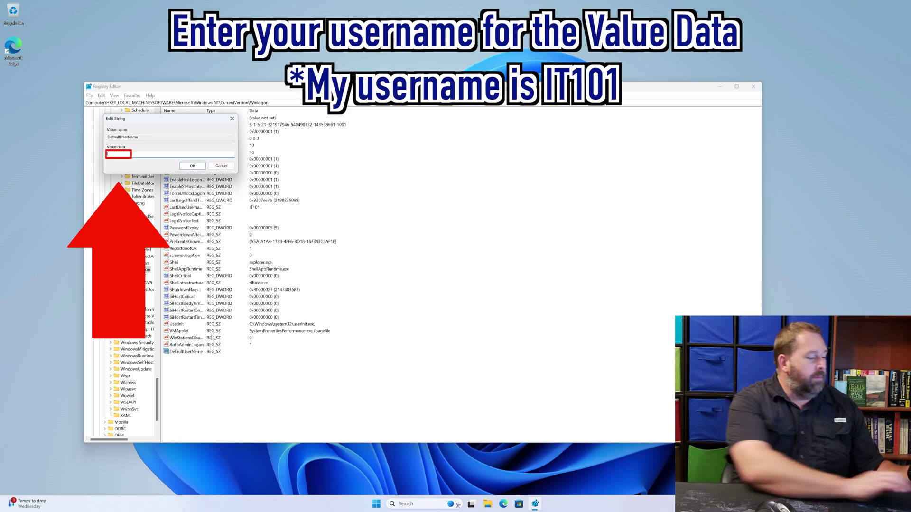
type("IT")
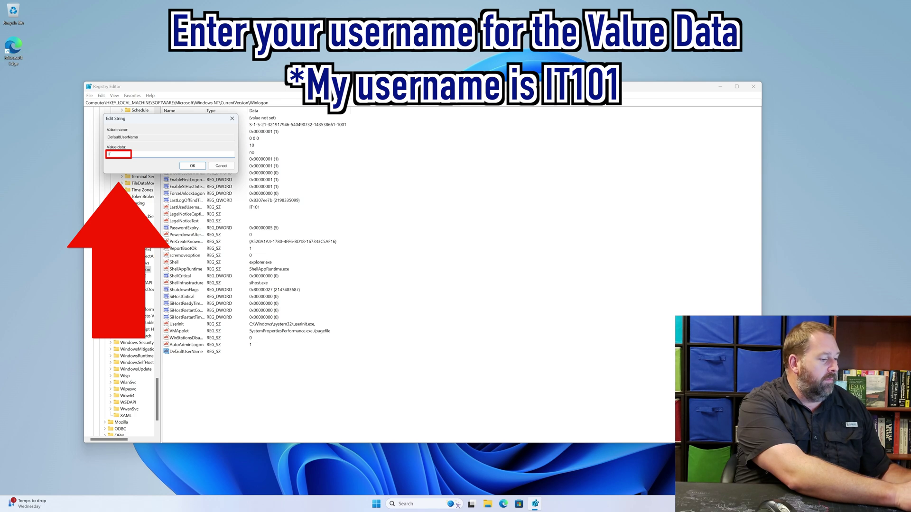
type("101")
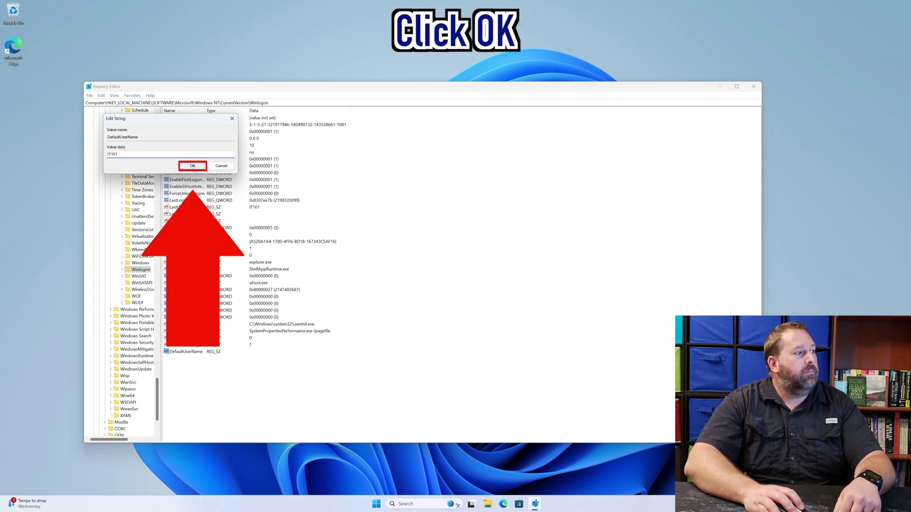
left_click(193, 166)
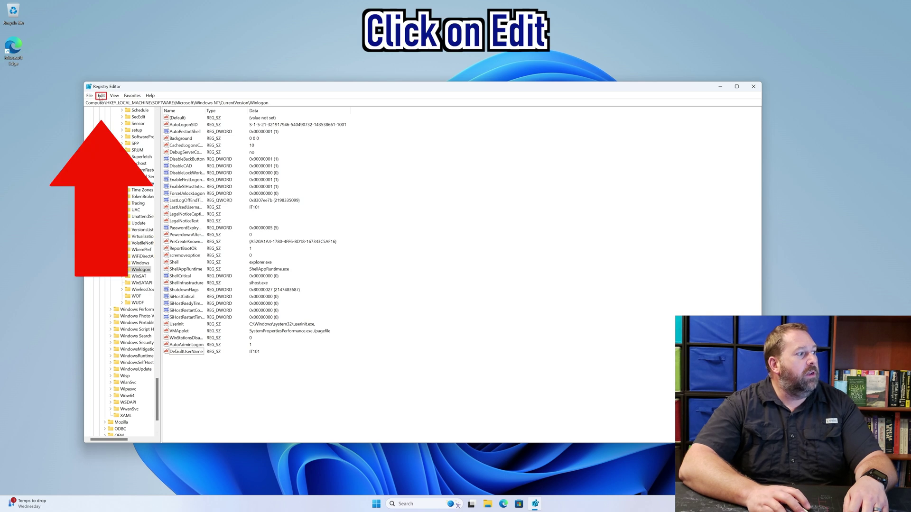
Create a DefaultPassword string value in Winlogon and enter the account password as its data.
left_click(101, 95)
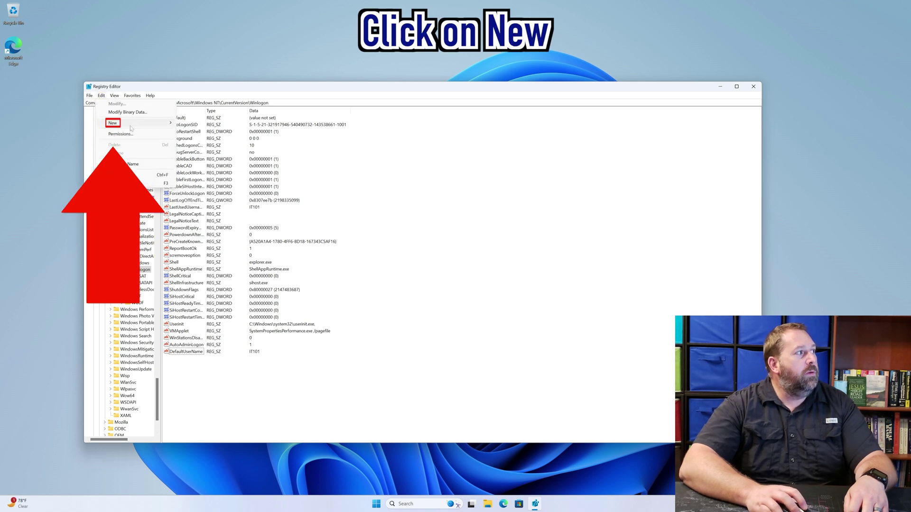
left_click(131, 126)
left_click(199, 134)
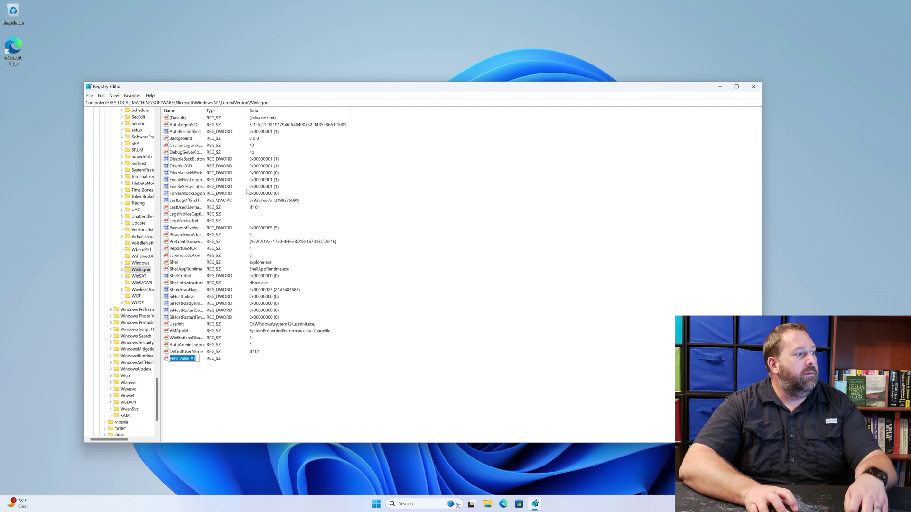
type("De")
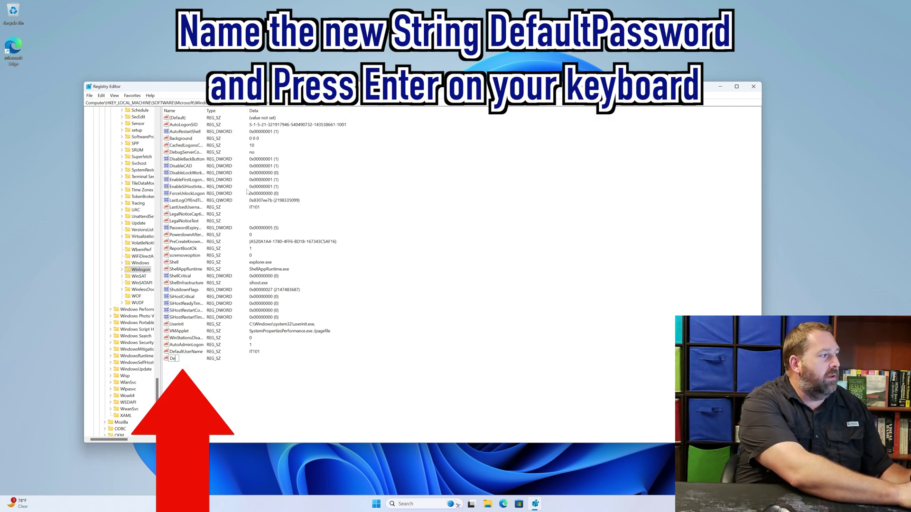
type("faultP")
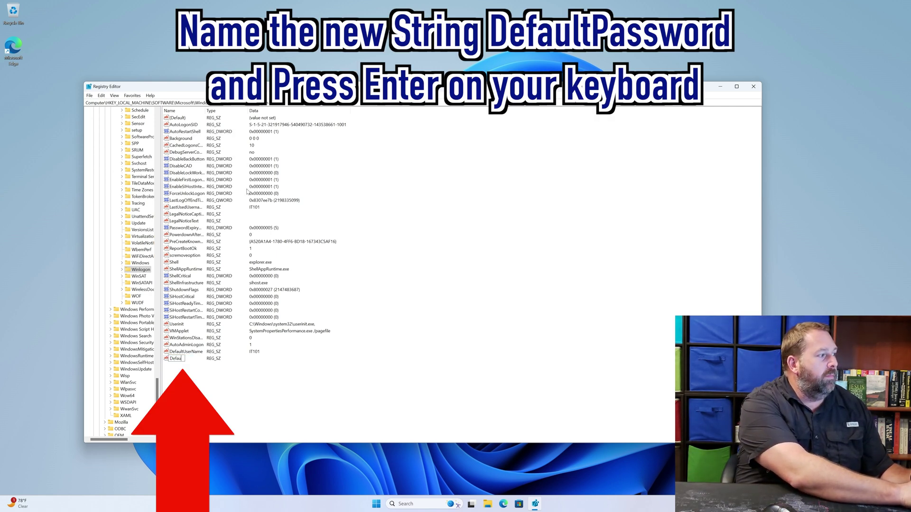
type("assword")
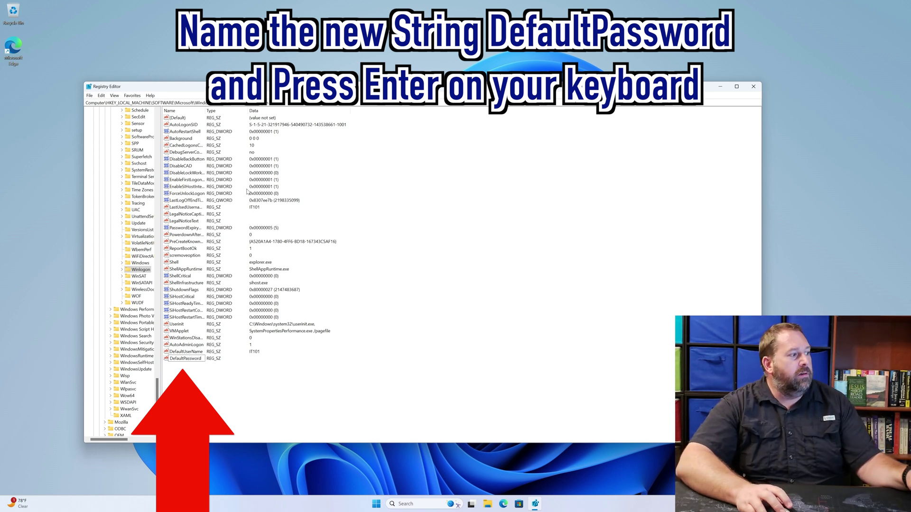
key("Return")
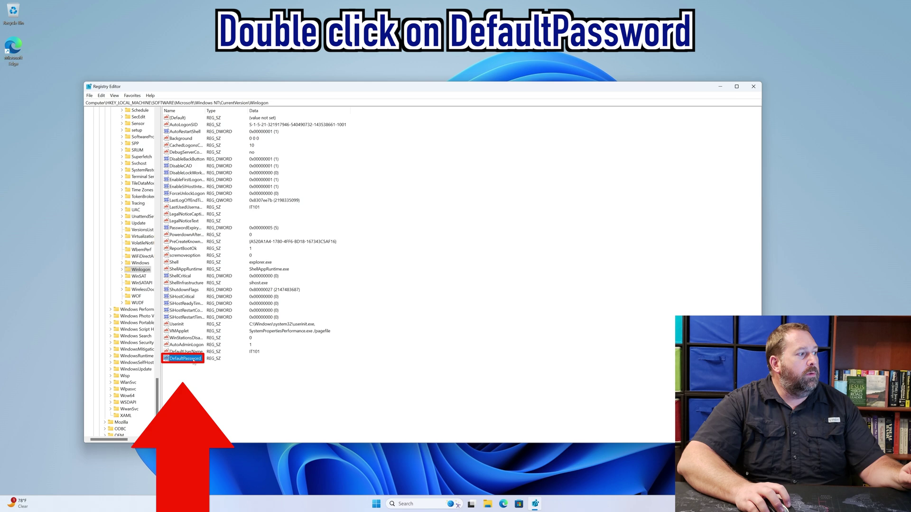
double_click(194, 359)
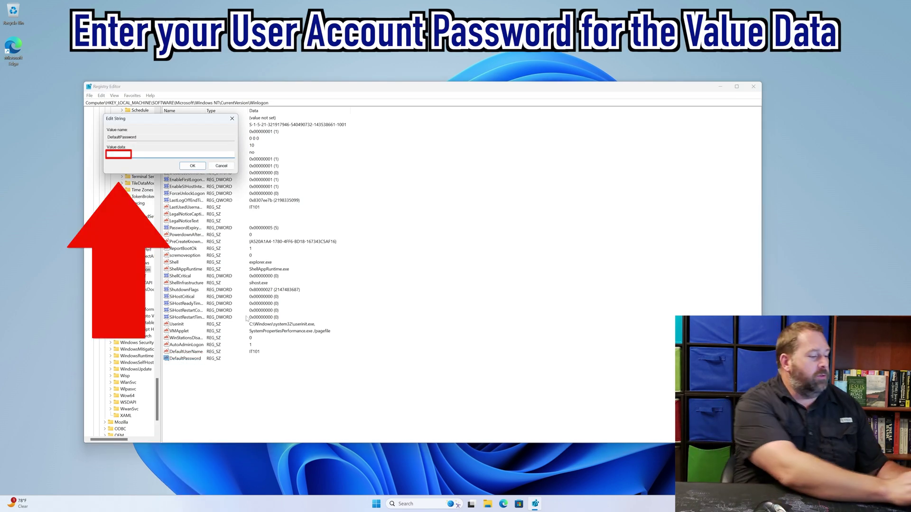
type("password")
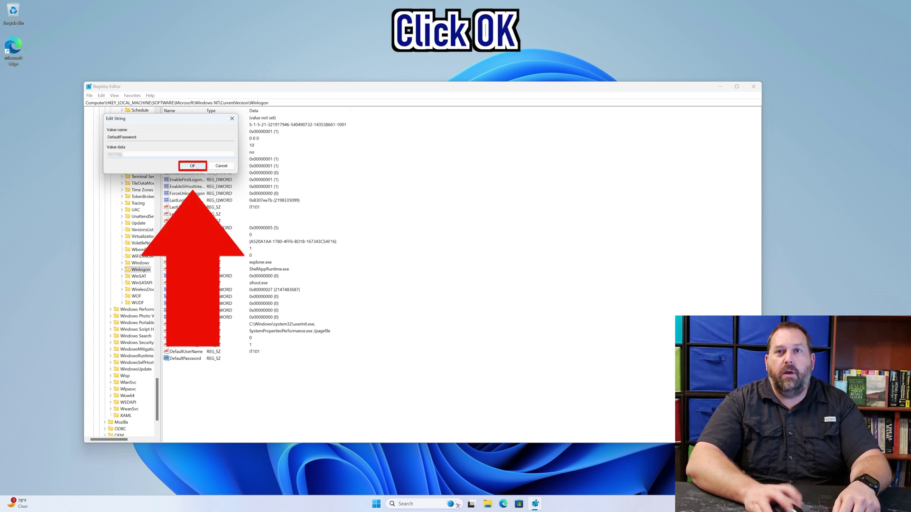
left_click(192, 166)
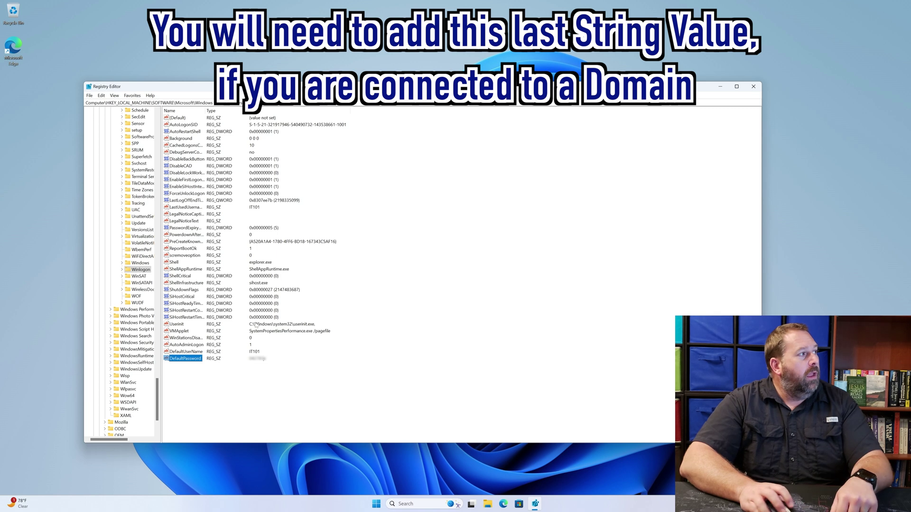
Create a new DefaultDomainName string value and give it the data mydomain.com.
left_click(268, 382)
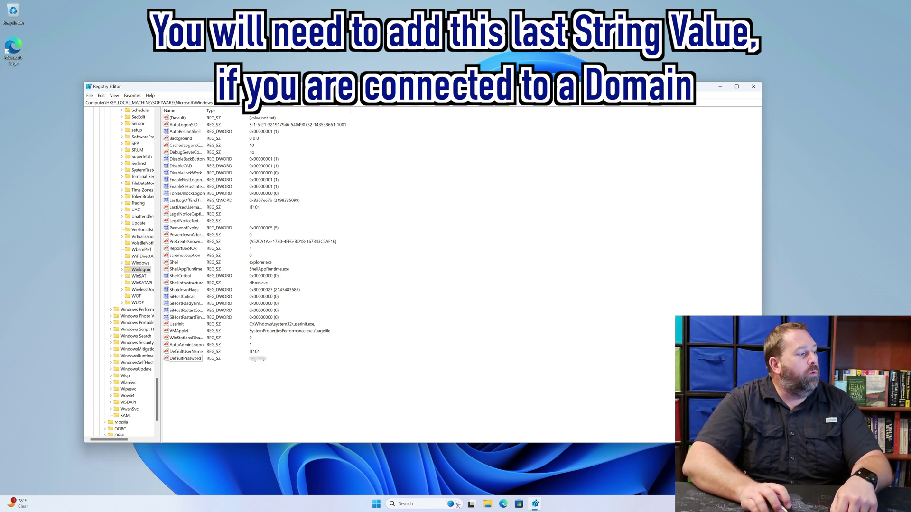
left_click(101, 95)
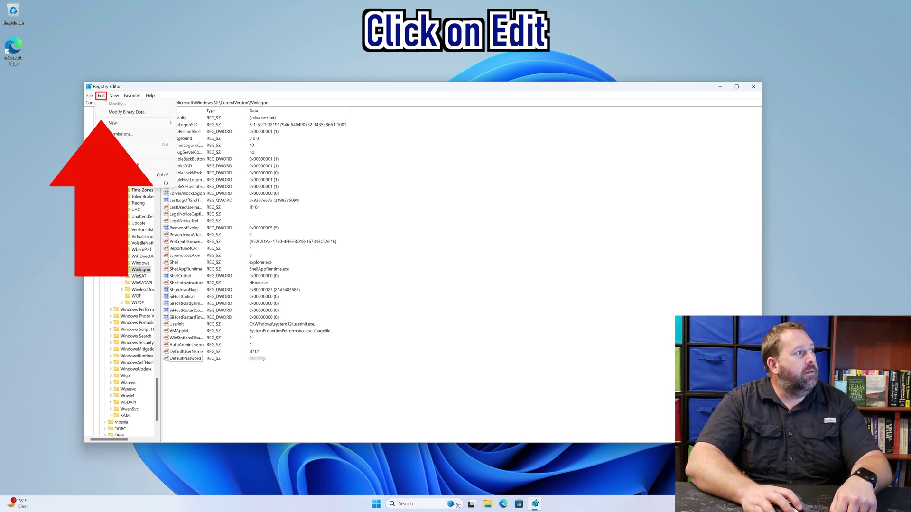
mouse_move(122, 124)
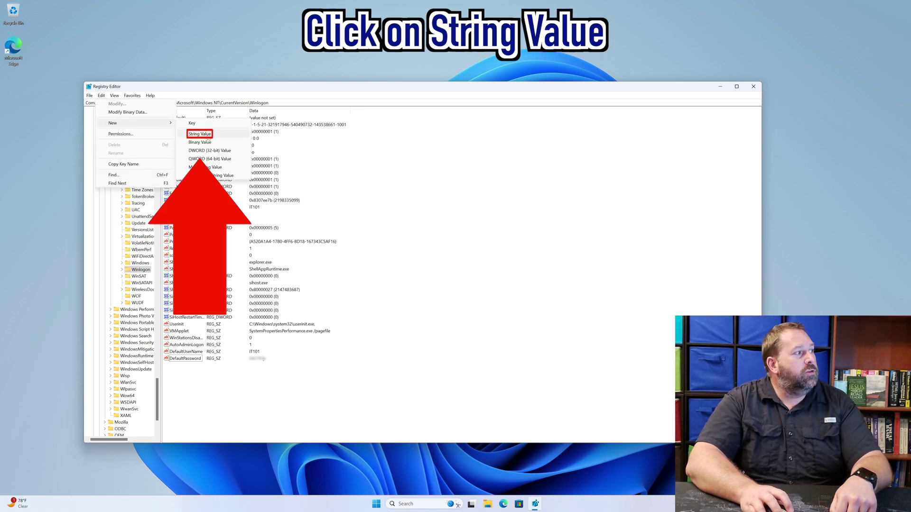
left_click(207, 135)
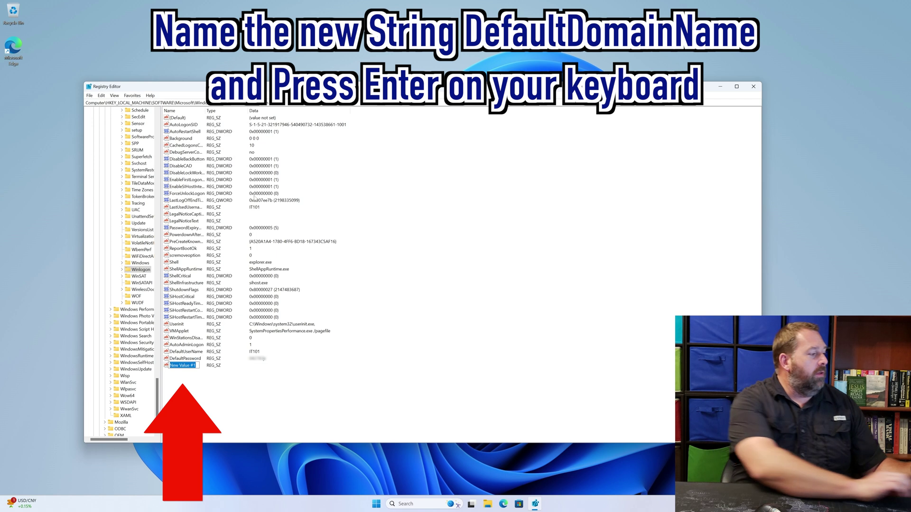
type("Def")
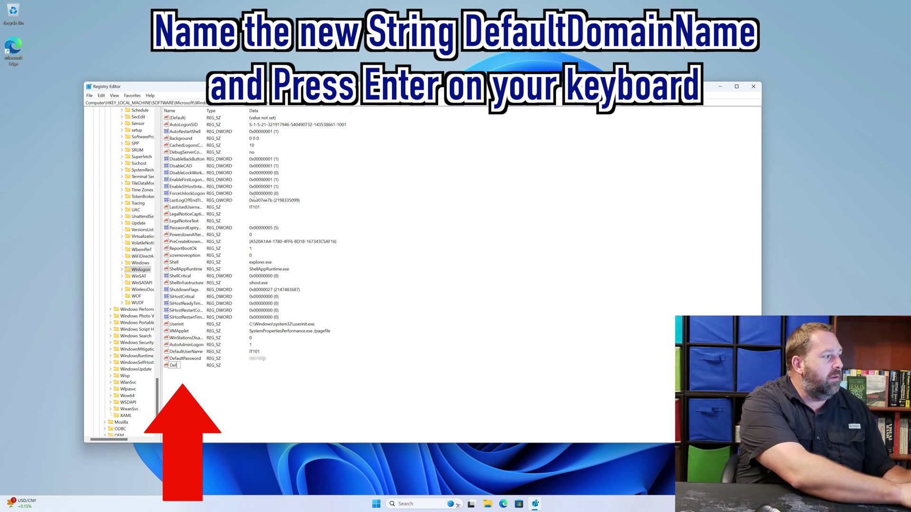
type("aultDomainName")
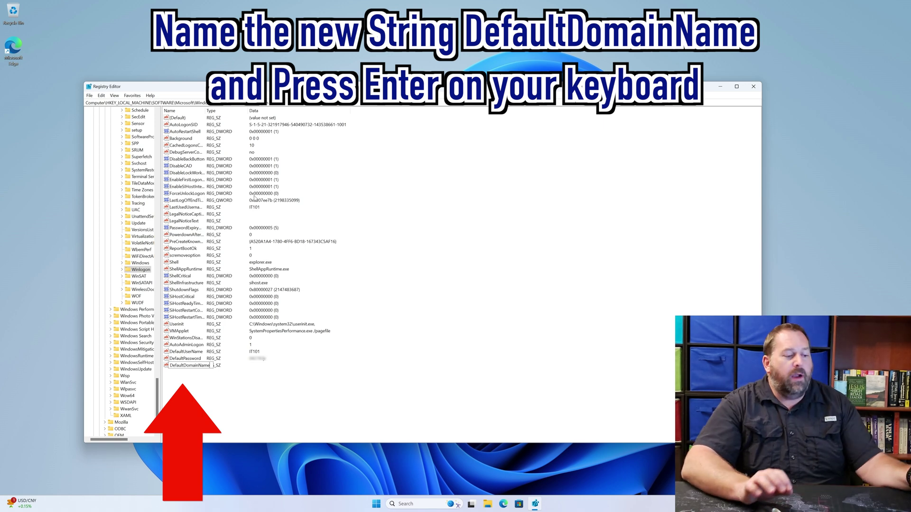
key("Return")
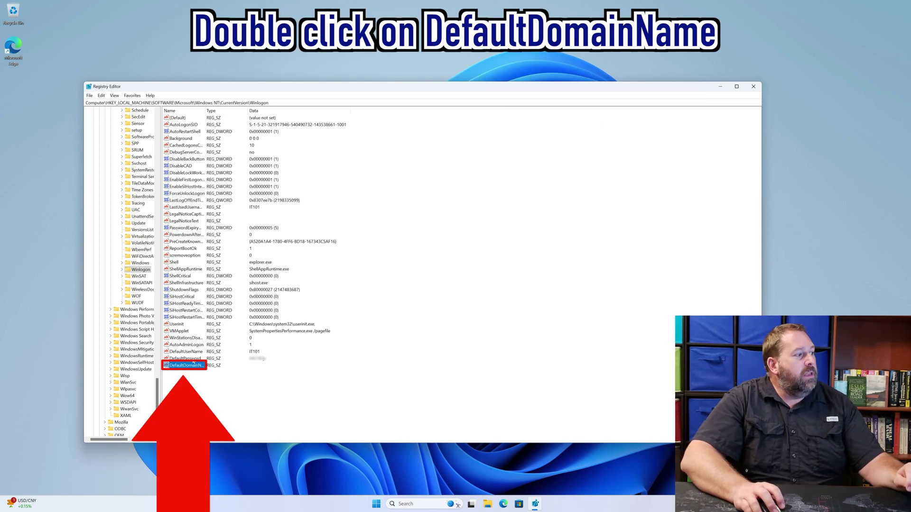
double_click(200, 366)
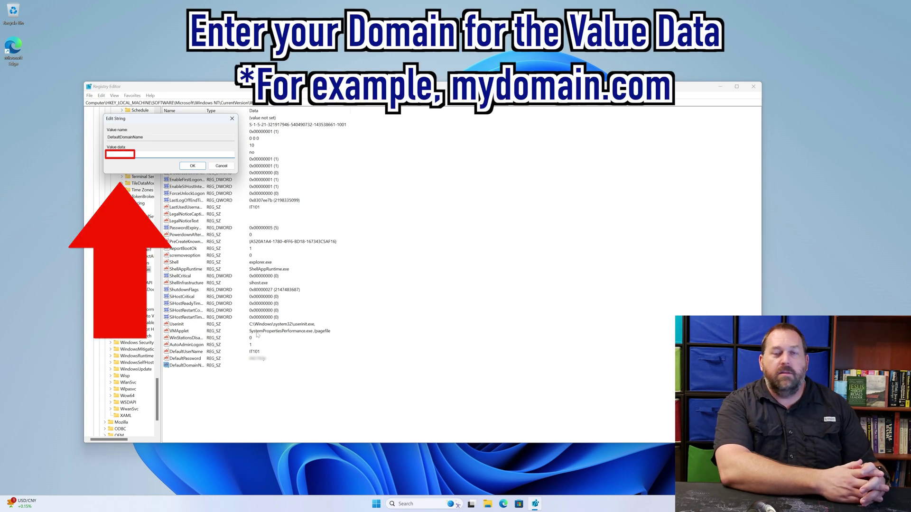
type("mydomain.com")
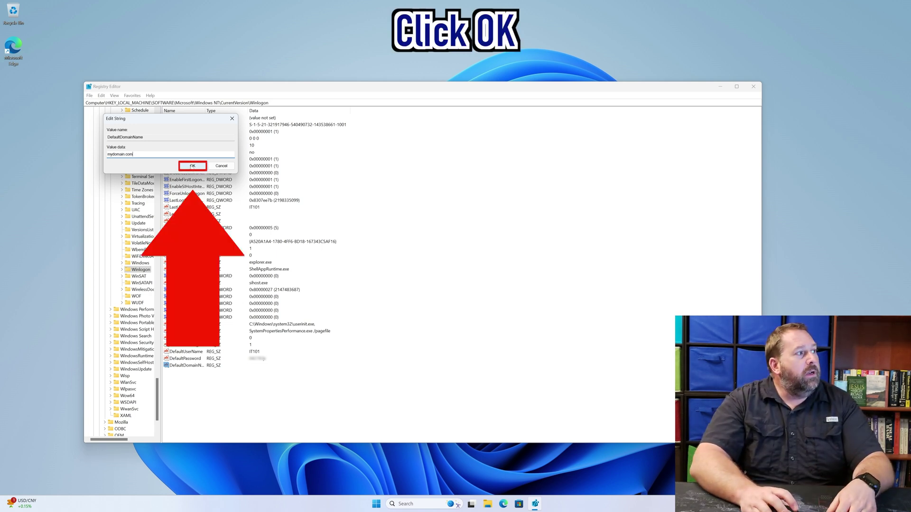
left_click(192, 166)
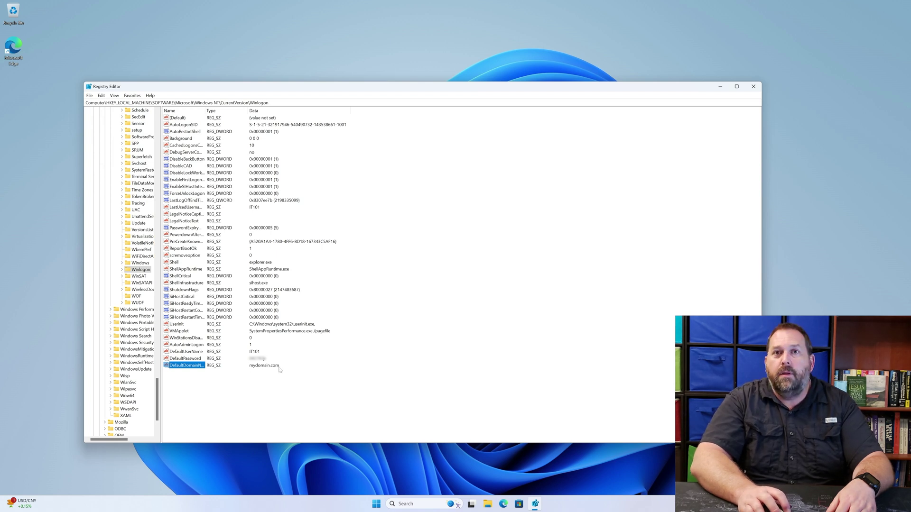
Delete the DefaultDomainName value and confirm the permanent deletion.
right_click(194, 365)
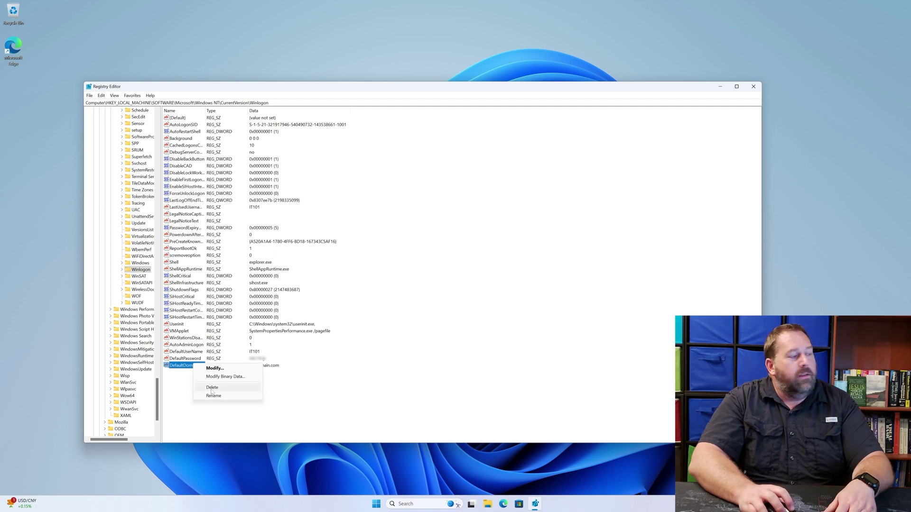
left_click(212, 391)
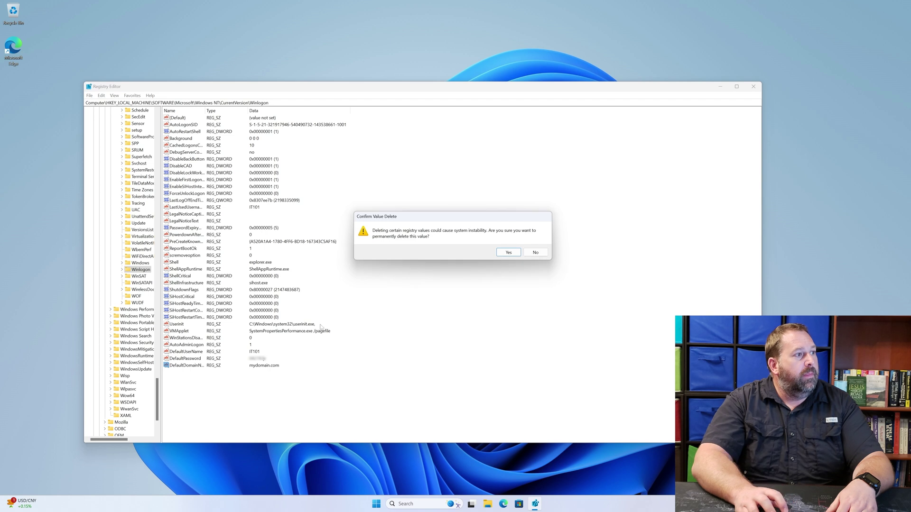
left_click(508, 253)
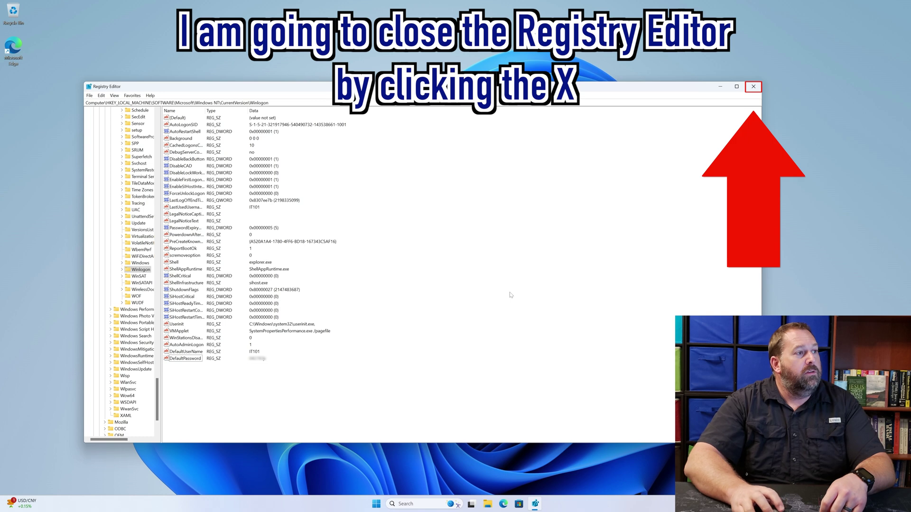
Close Registry Editor and restart Windows from the Start menu's power options.
left_click(754, 87)
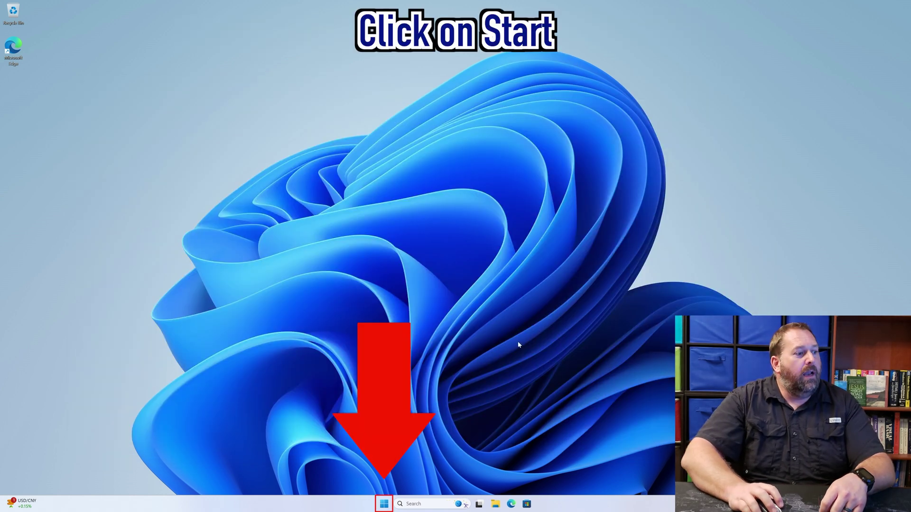
left_click(387, 506)
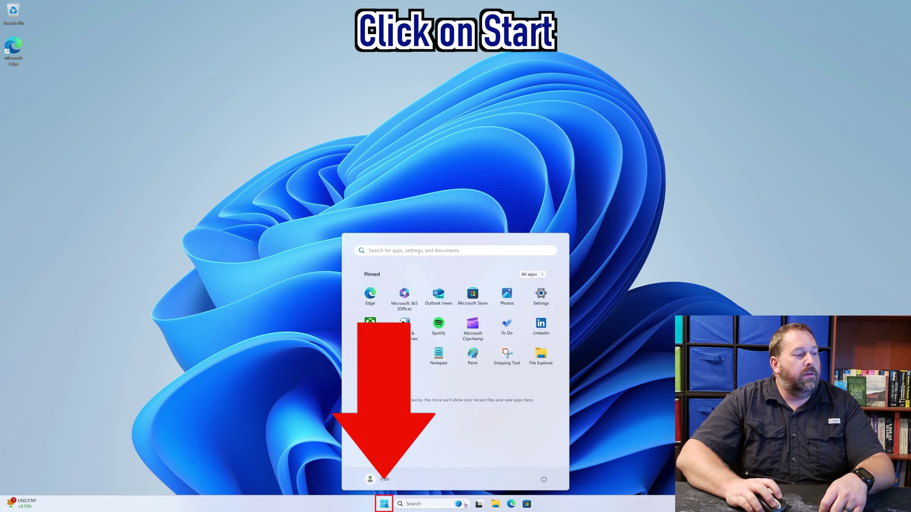
left_click(545, 480)
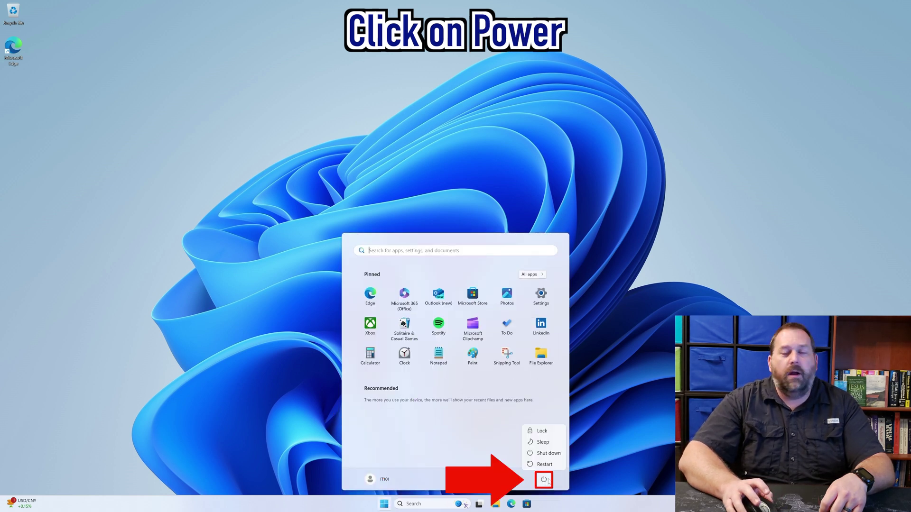
left_click(552, 463)
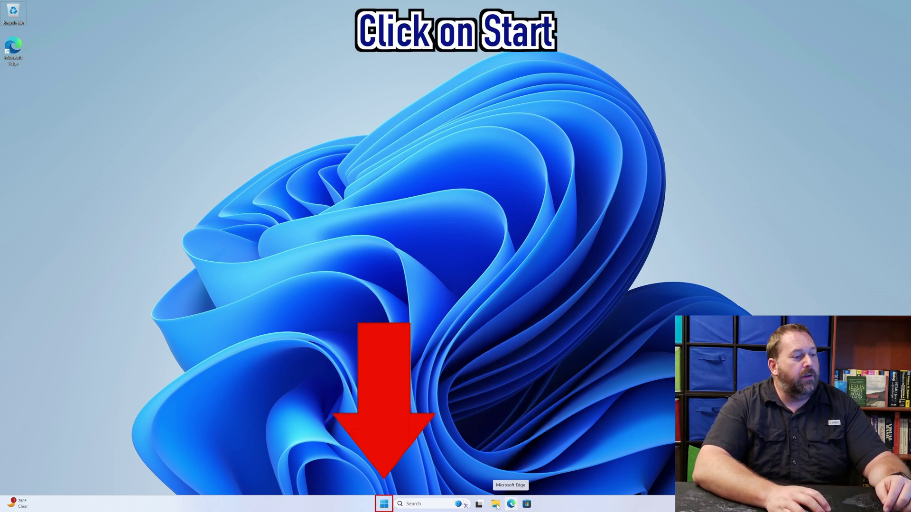
Launch Microsoft Edge from the Start menu's All apps list.
left_click(385, 505)
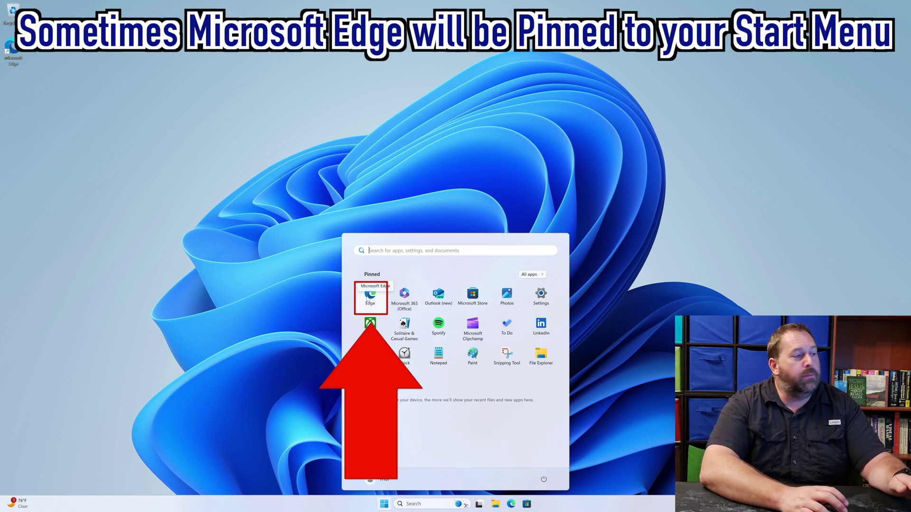
left_click(528, 275)
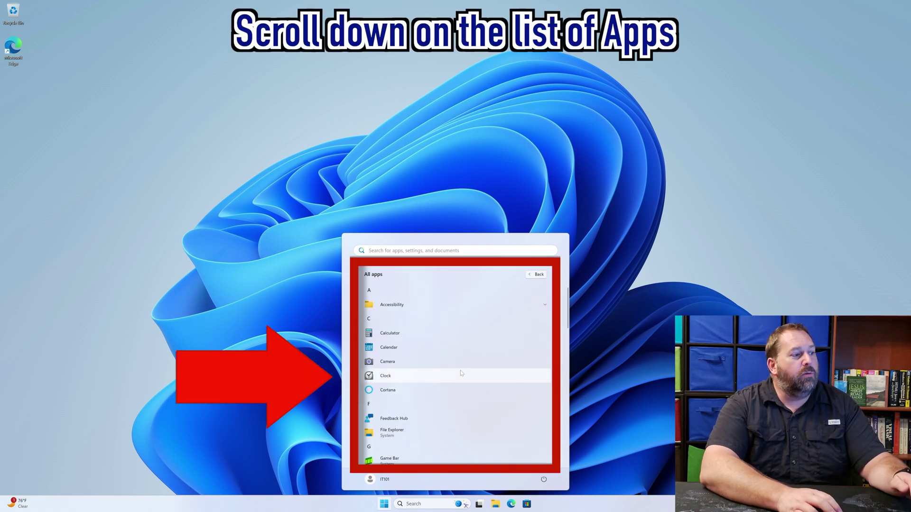
scroll(460, 374, "down", 5)
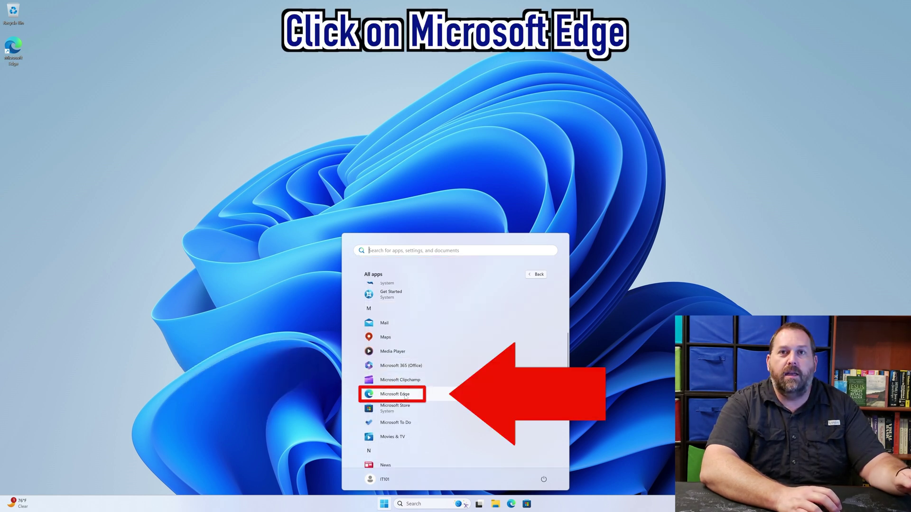
left_click(406, 395)
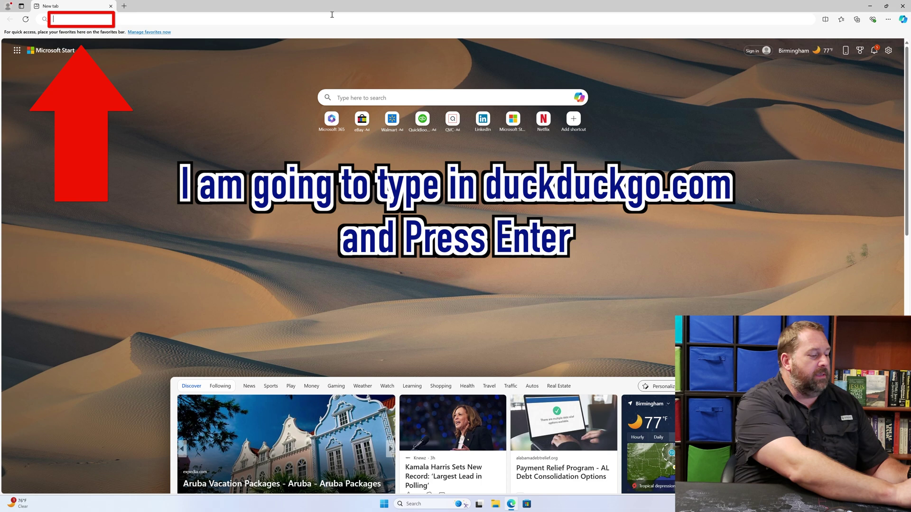
Go to duckduckgo.com and search for 'sysinternals autologon'.
left_click(332, 15)
type("duckduckgo")
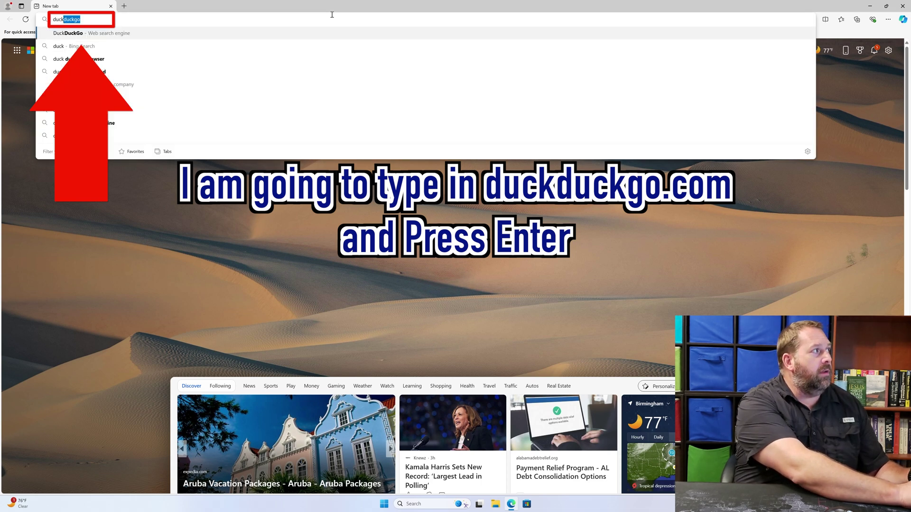
type(".com")
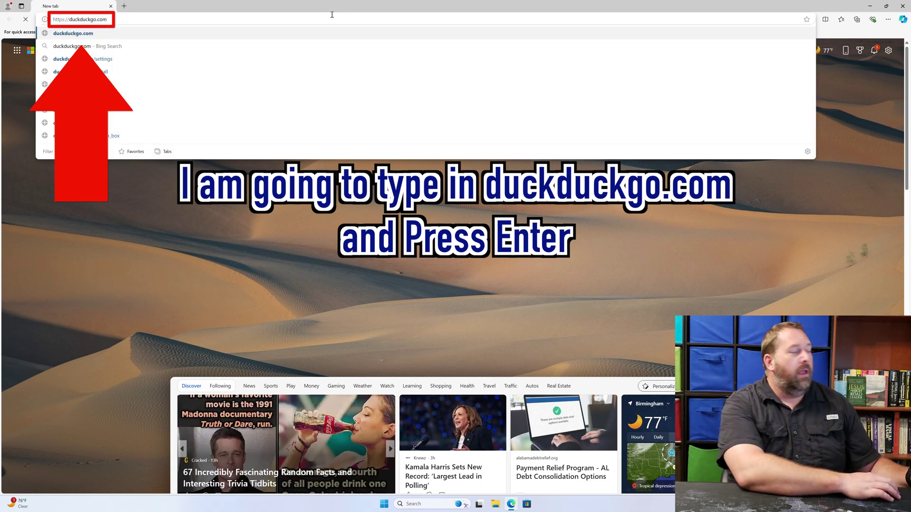
key("Return")
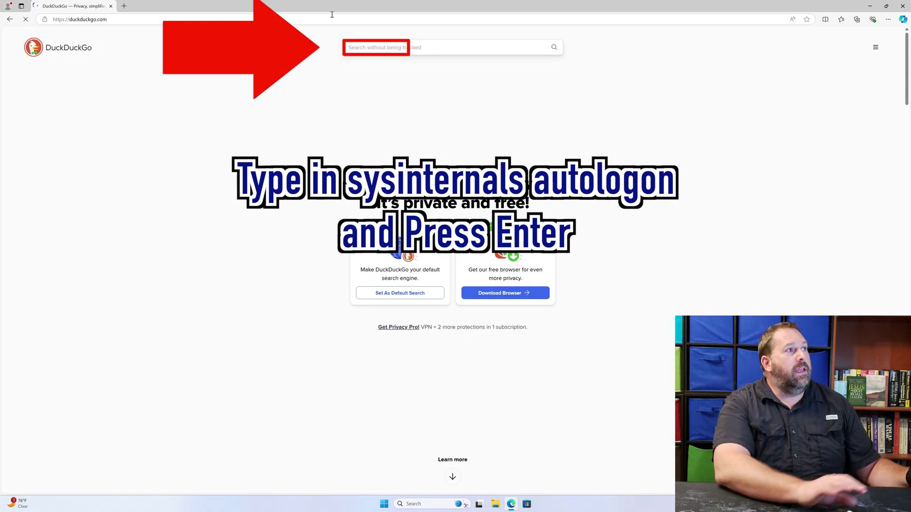
left_click(384, 49)
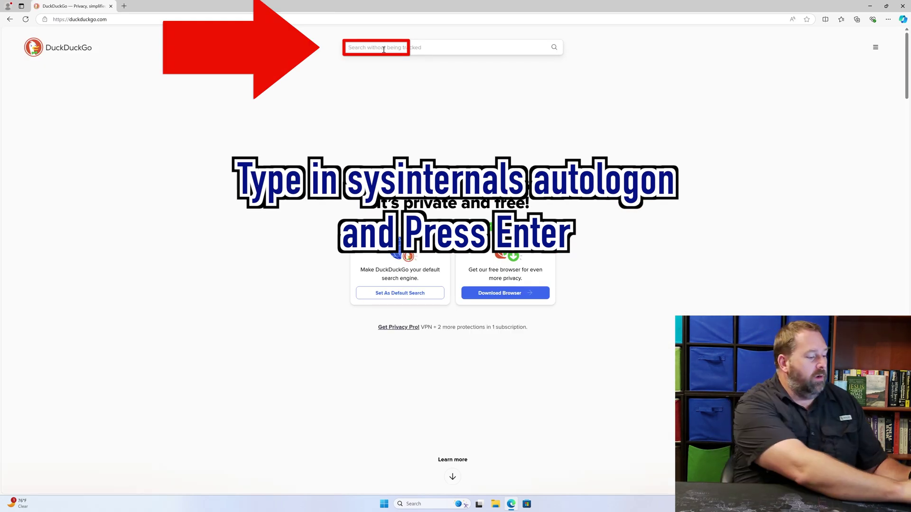
type("sys")
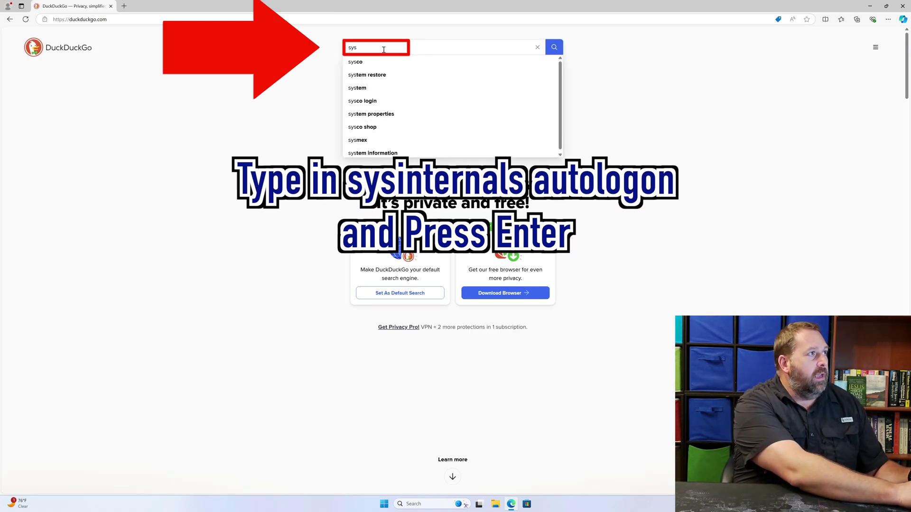
type("internals")
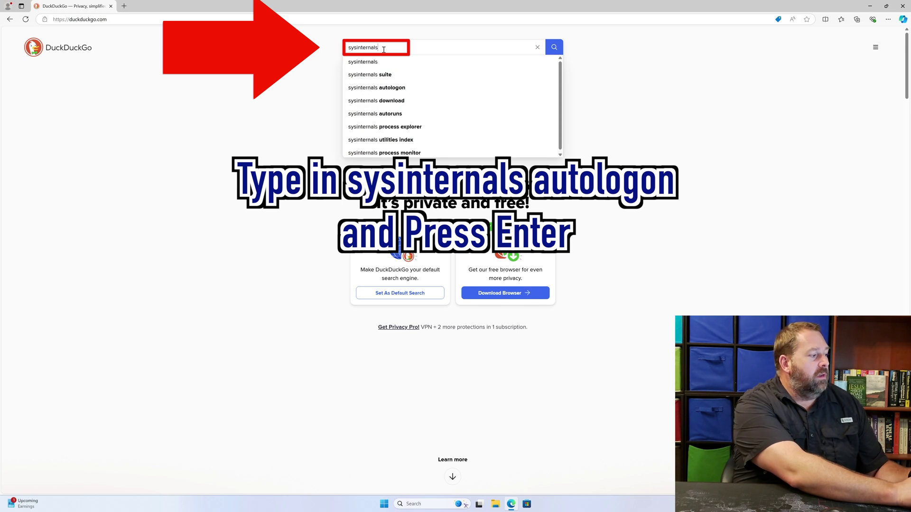
type(" autologon")
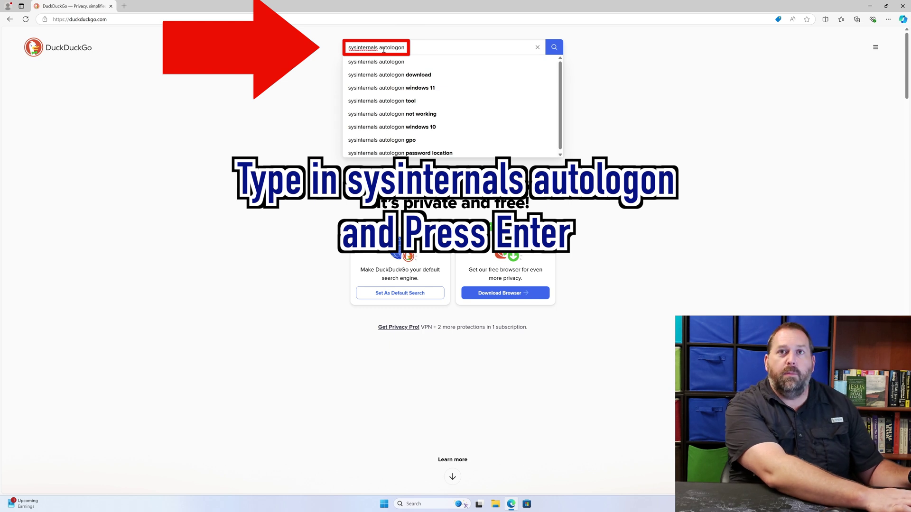
key("Return")
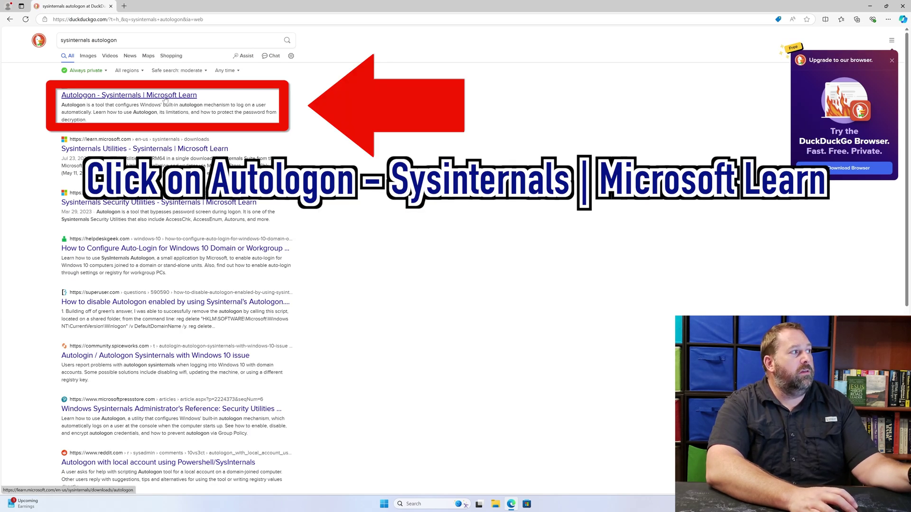
Open the 'Autologon - Sysinternals | Microsoft Learn' result and download AutoLogon.zip.
left_click(165, 95)
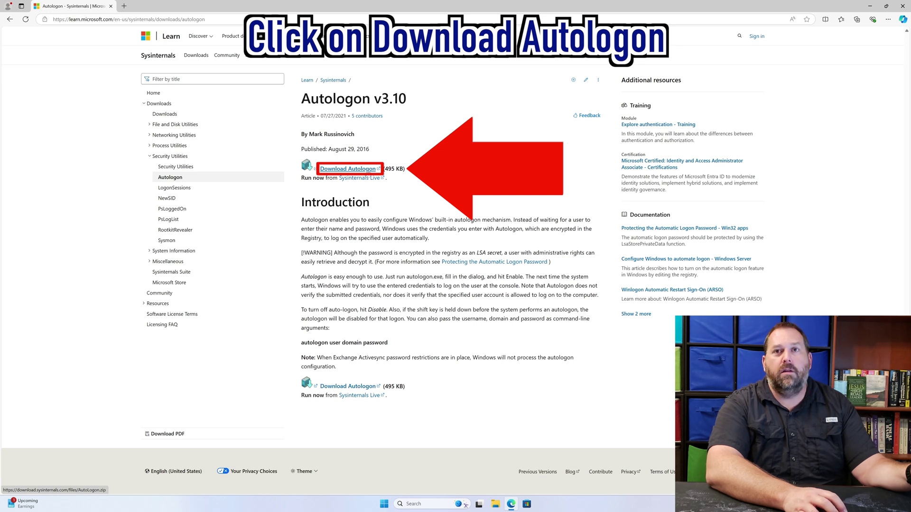
left_click(368, 170)
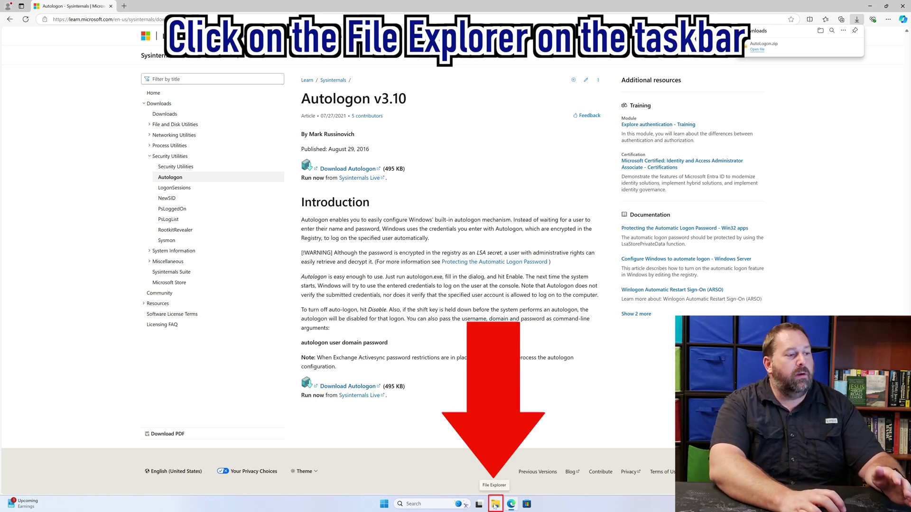
Open File Explorer to Downloads and choose Extract All on the AutoLogon zip.
left_click(495, 505)
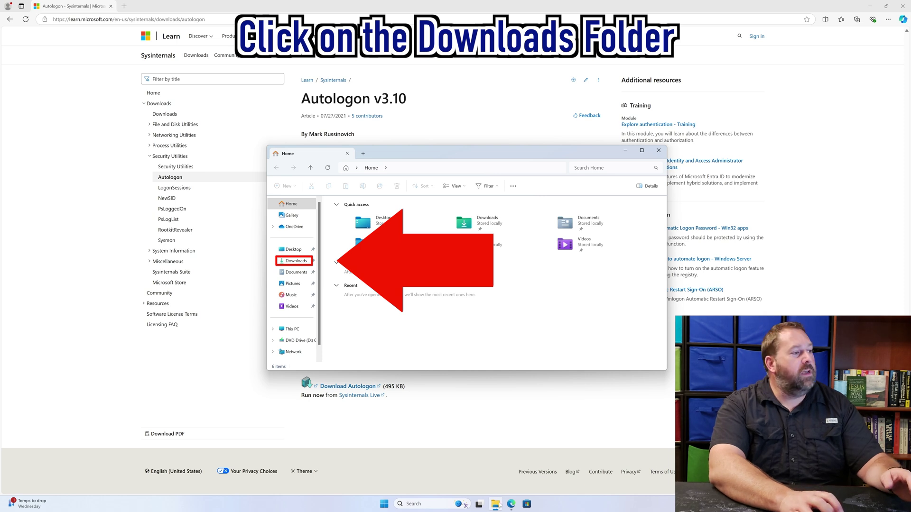
left_click(300, 263)
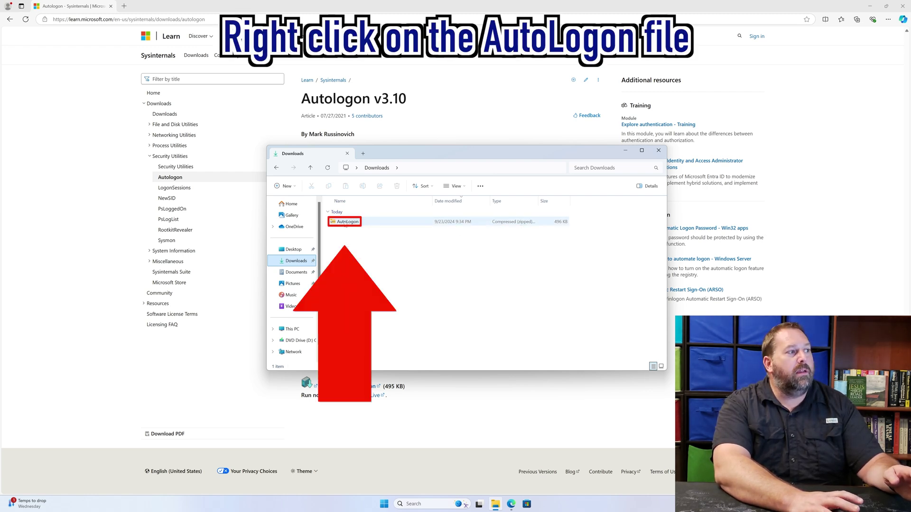
left_click(345, 224)
right_click(345, 223)
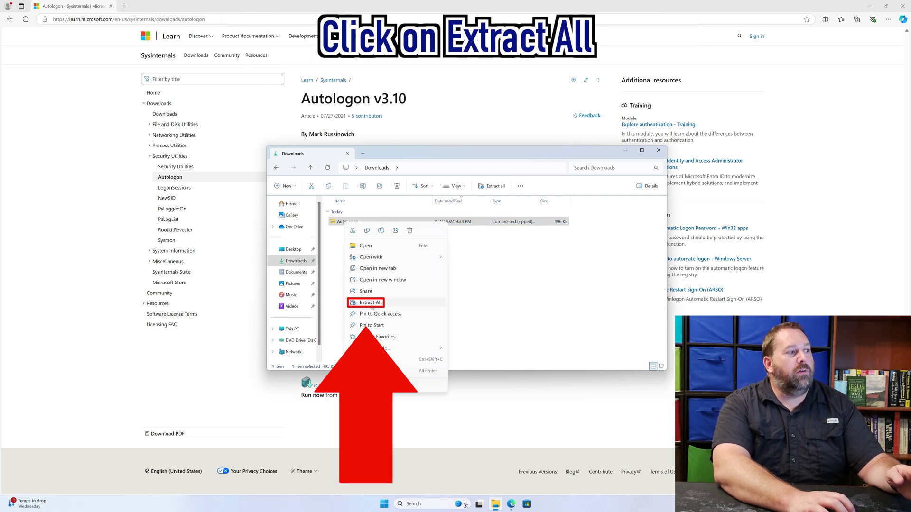
left_click(370, 303)
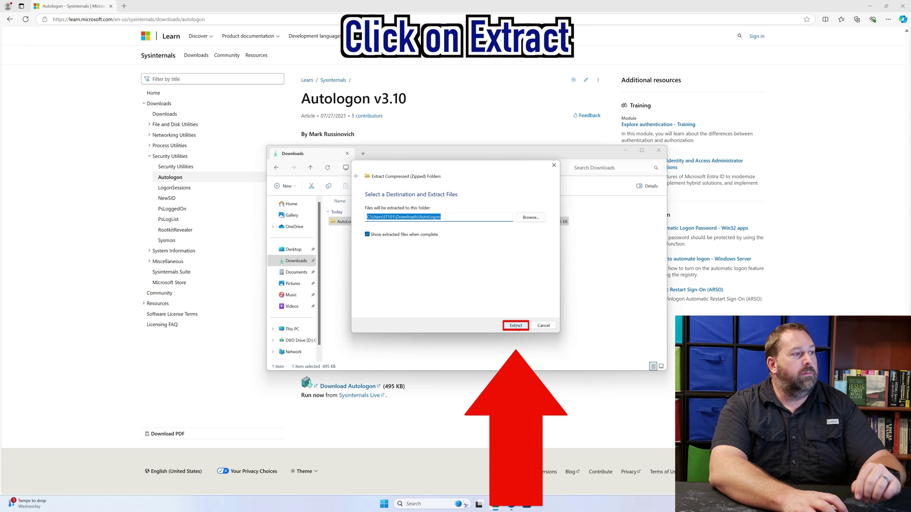
Extract the zip into the AutoLogon folder, revealing Autologon, Autologon64, Autologon64a and Eula.
left_click(517, 326)
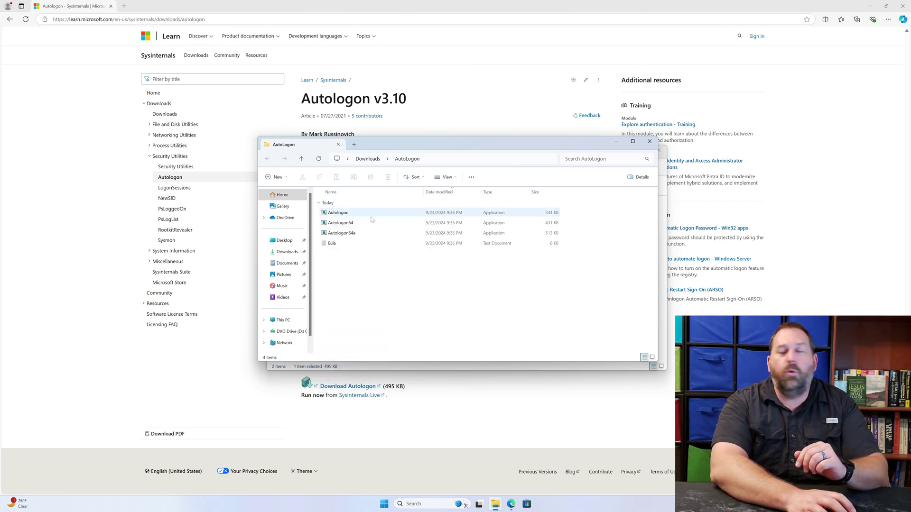
mouse_move(347, 227)
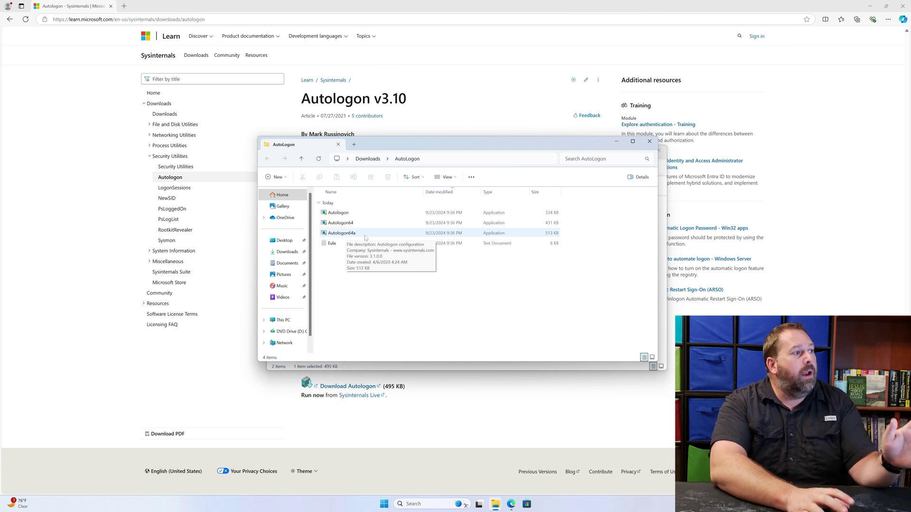
Launch Autologon64, approve the administrator prompt, and agree to the Sysinternals licence.
left_click(336, 223)
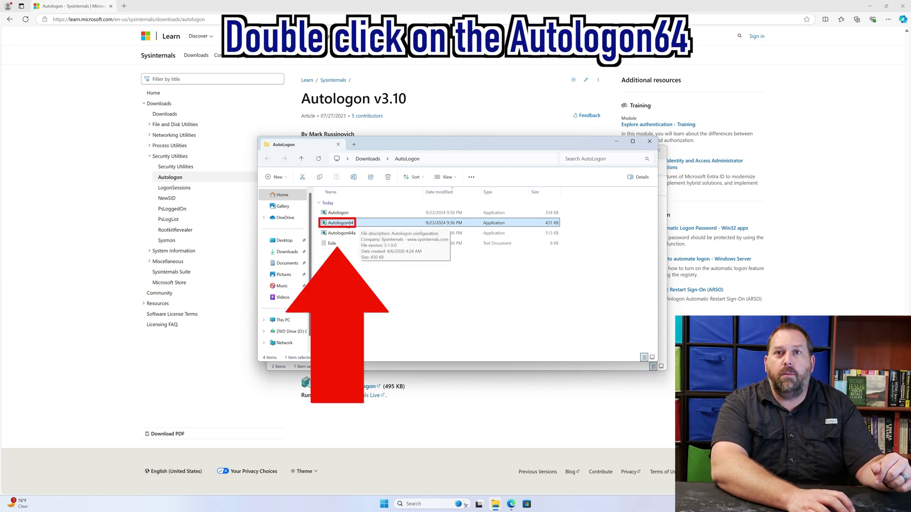
double_click(351, 223)
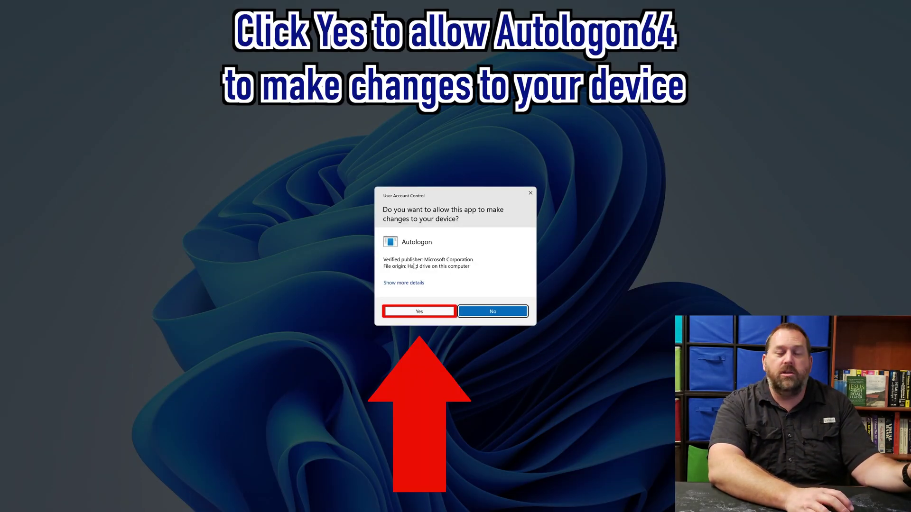
left_click(419, 311)
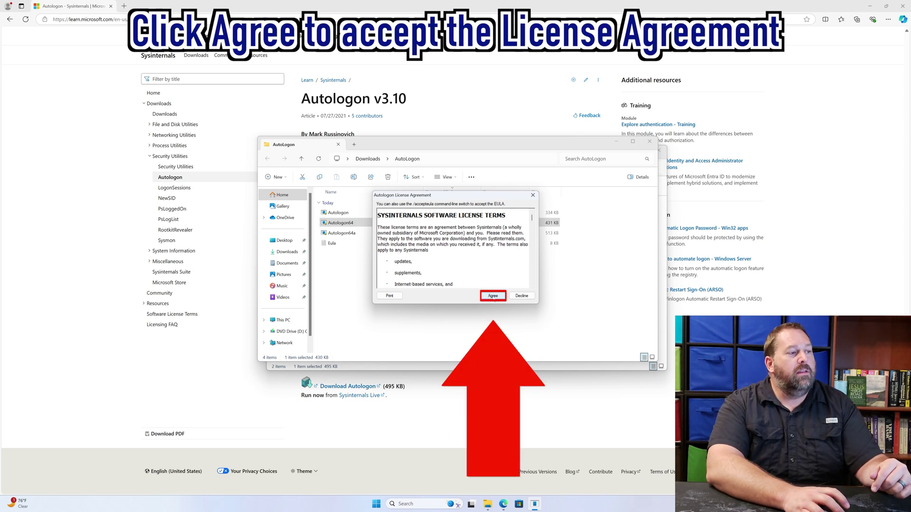
left_click(494, 297)
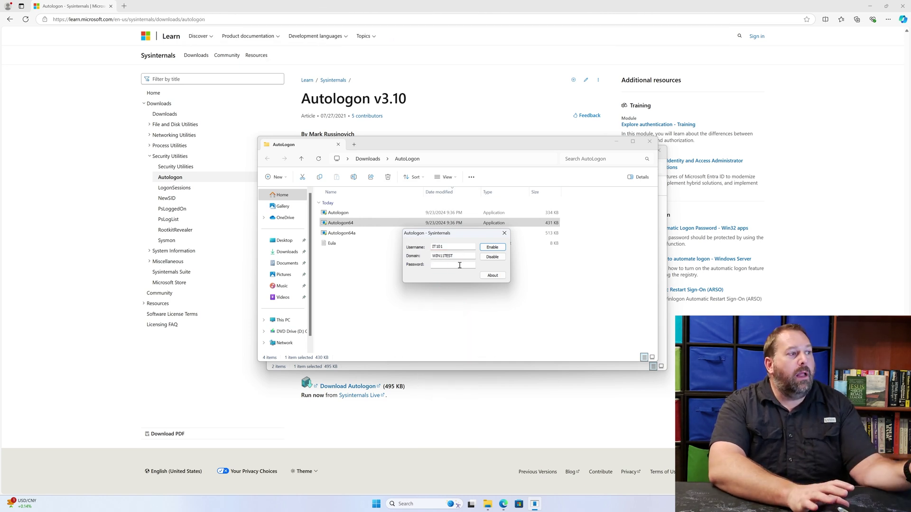
Enter the account password in Autologon and enable automatic sign-in.
left_click(460, 265)
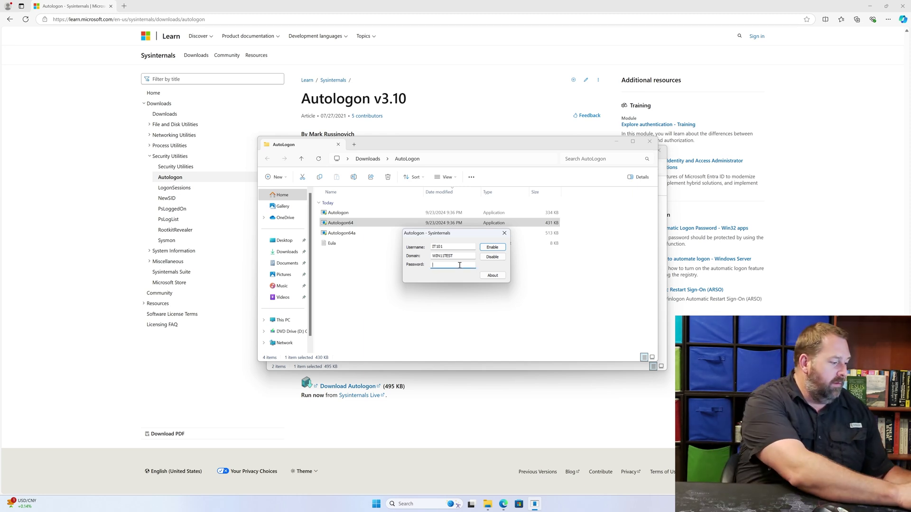
type("*********")
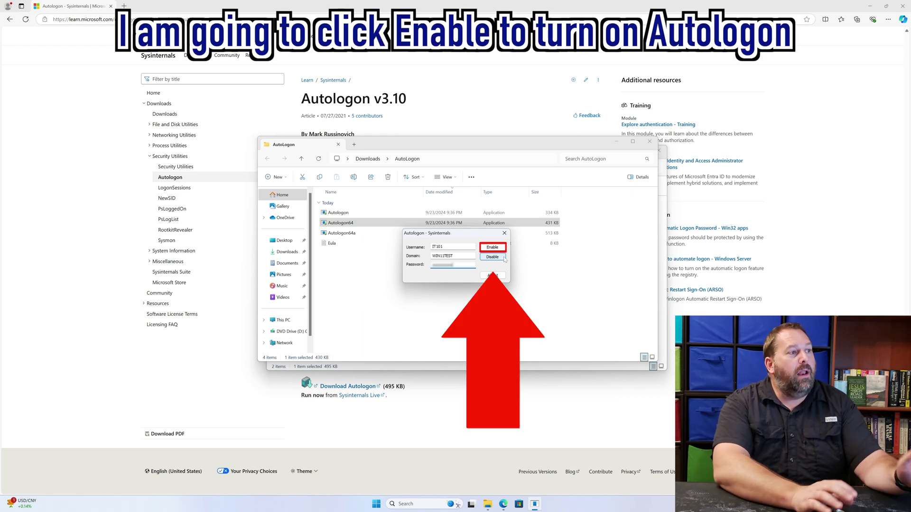
left_click(493, 247)
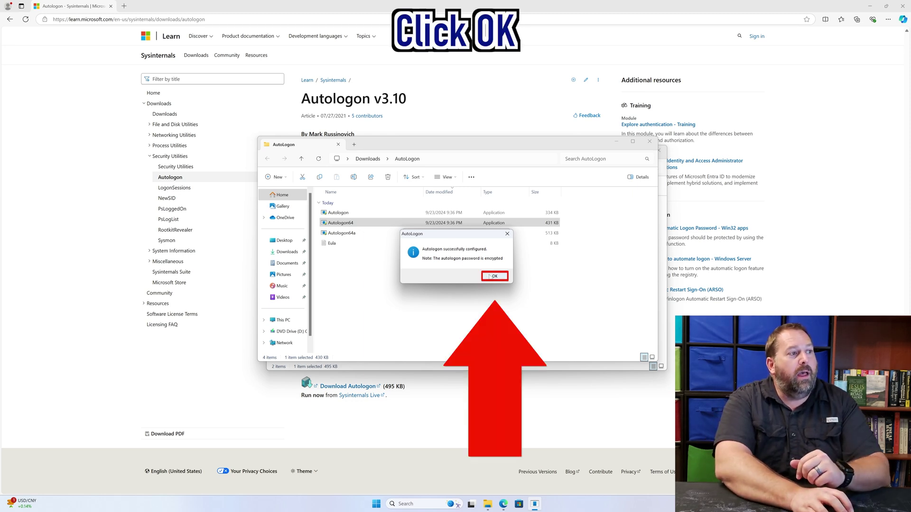
Acknowledge the Autologon success message and close the AutoLogon and Downloads folder windows.
left_click(484, 276)
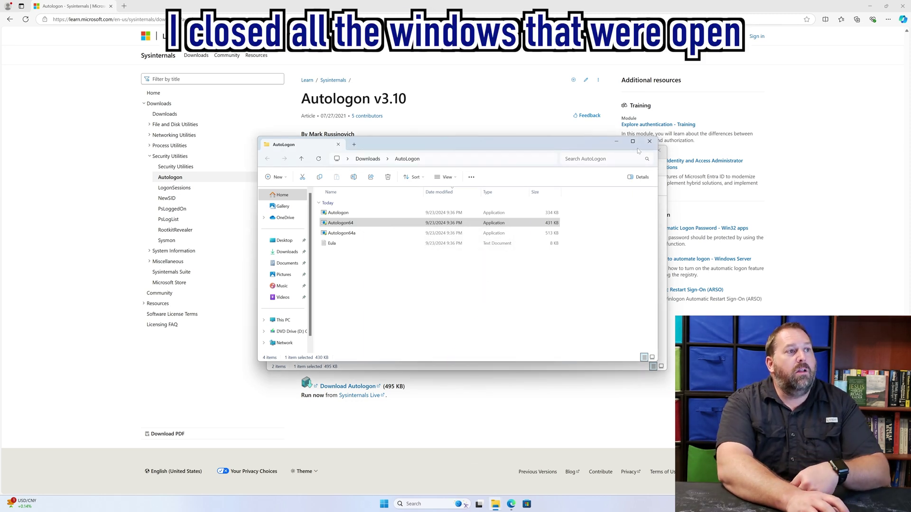
left_click(650, 142)
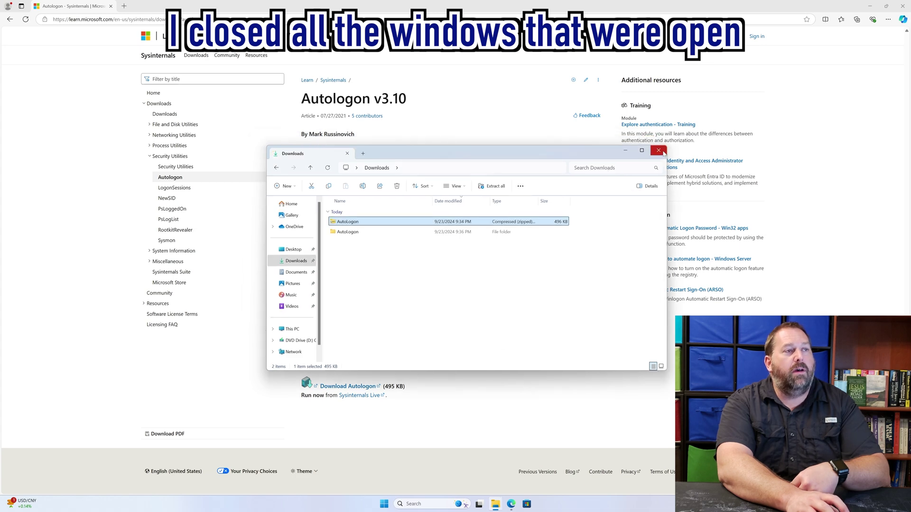
left_click(658, 151)
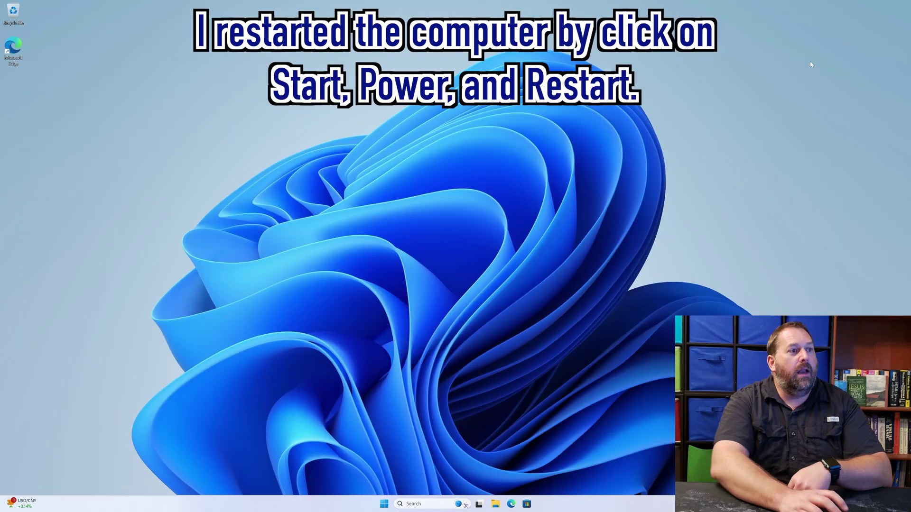
Restart the PC from the Start menu's power options.
left_click(383, 505)
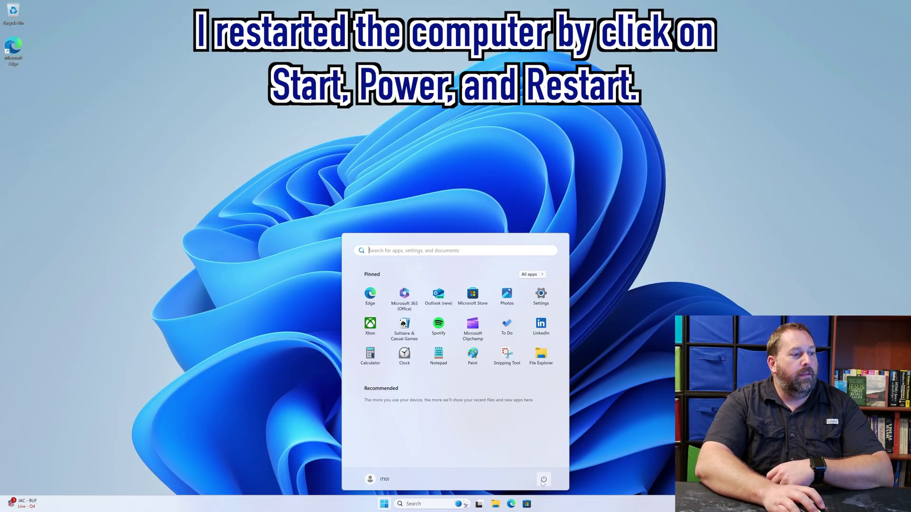
left_click(543, 480)
left_click(549, 462)
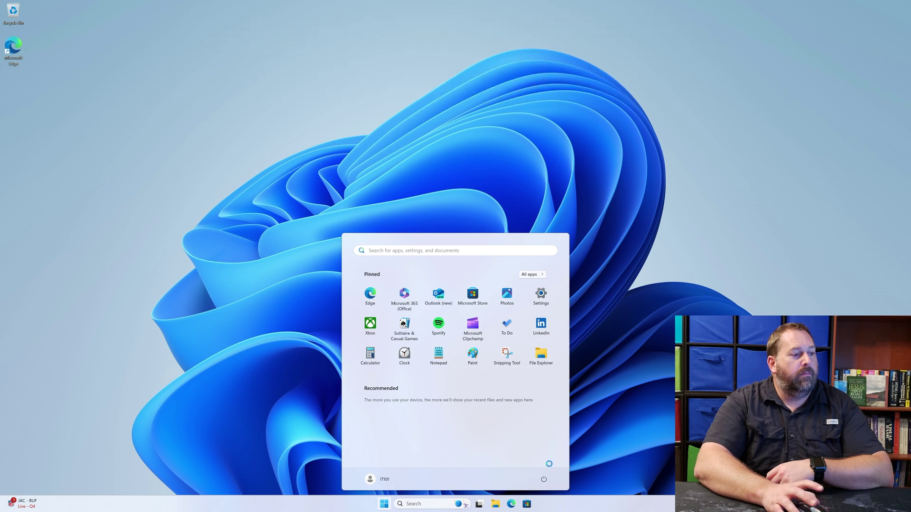